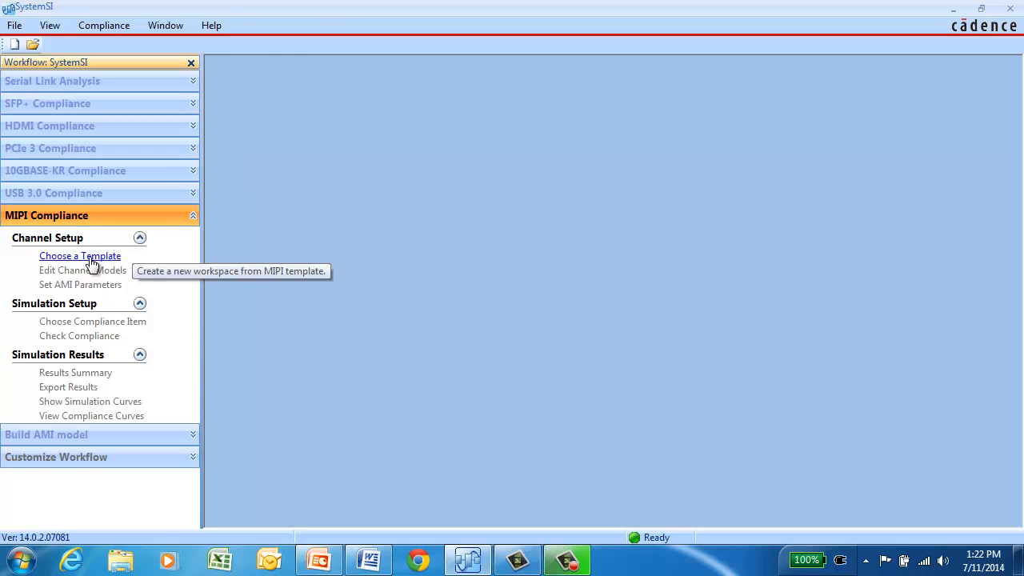
Create a new MIPI workspace named sla_test from the mipi_m_single_pre template
click(88, 257)
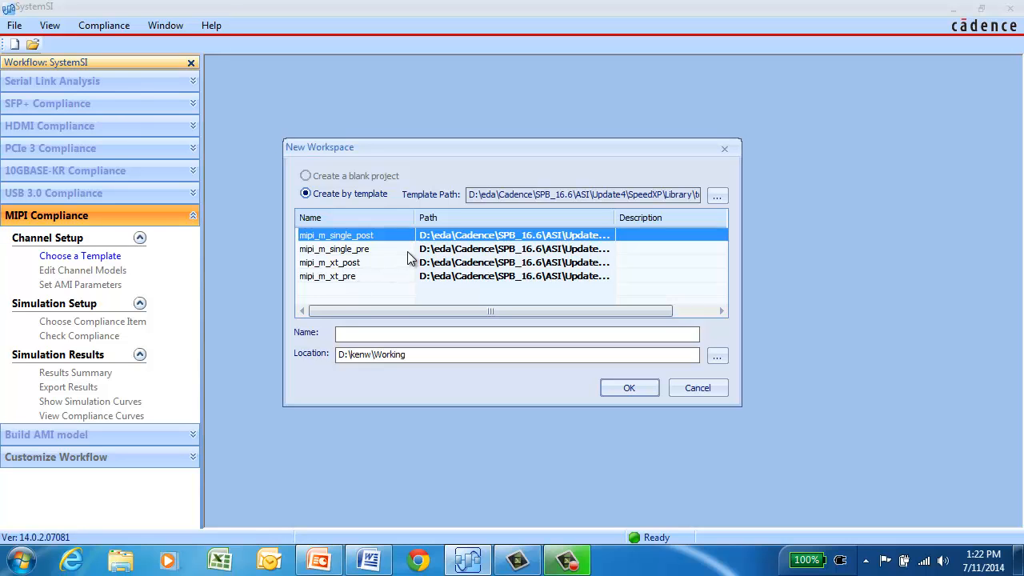
click(371, 251)
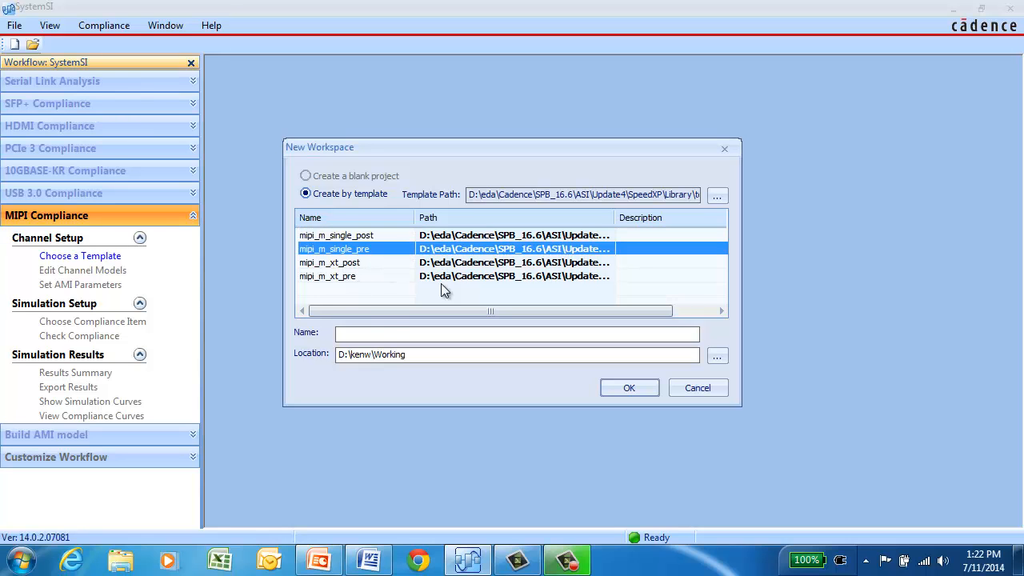
click(373, 336)
text(sla_test)
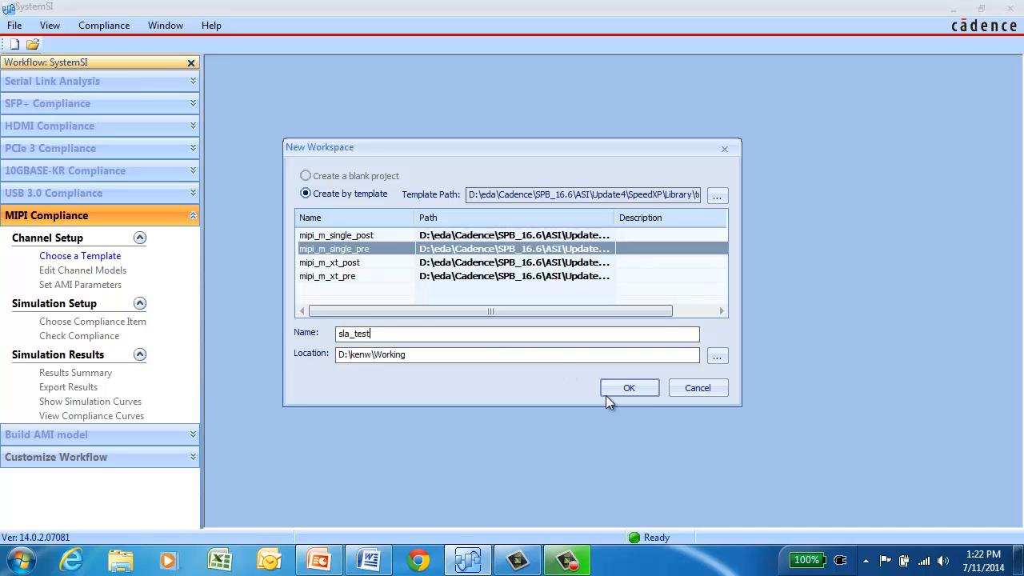
click(619, 388)
click(573, 316)
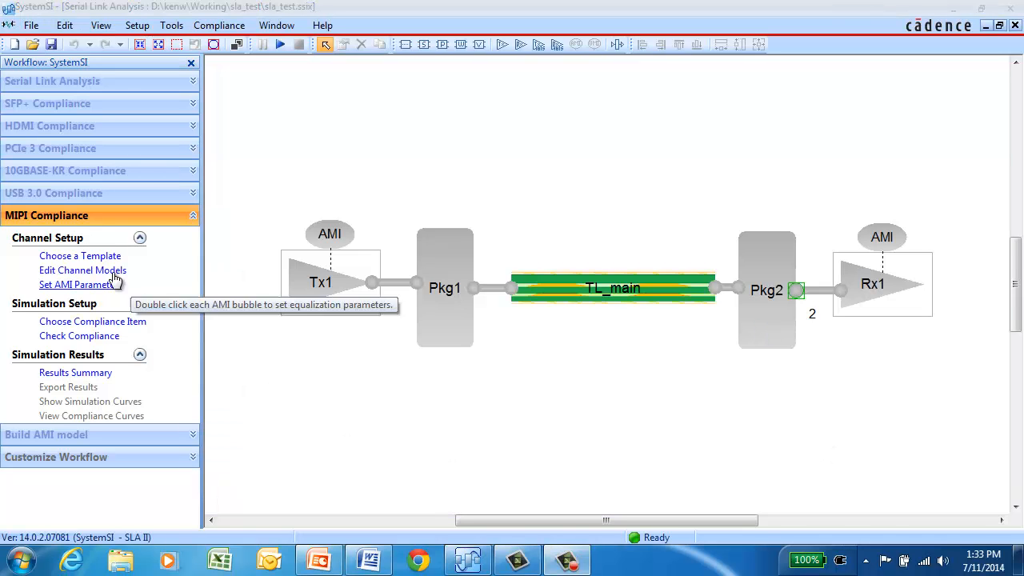
Start editing the channel models and inspect the Tx1 block's stimulus settings, especially its data rate
click(114, 272)
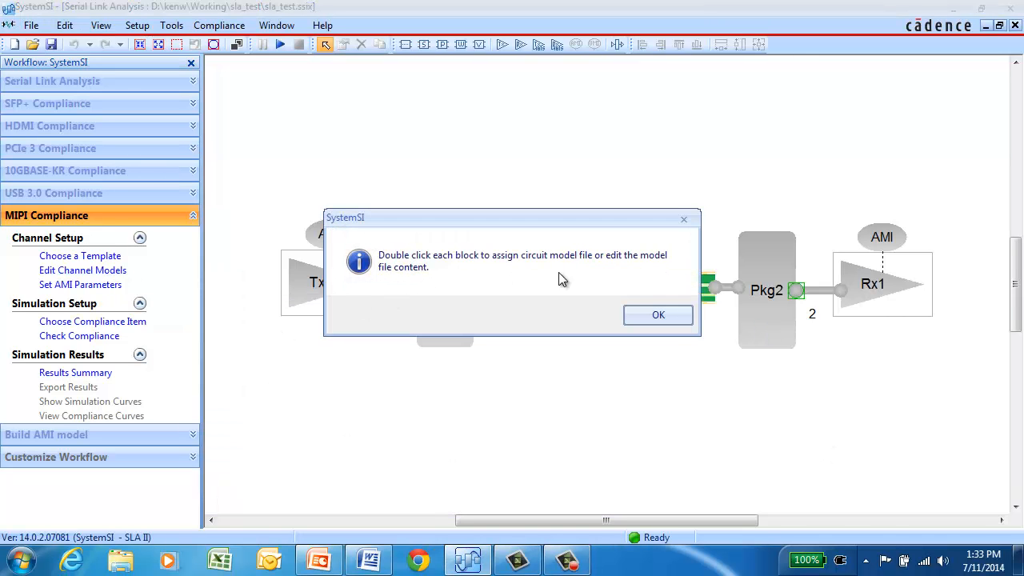
click(675, 316)
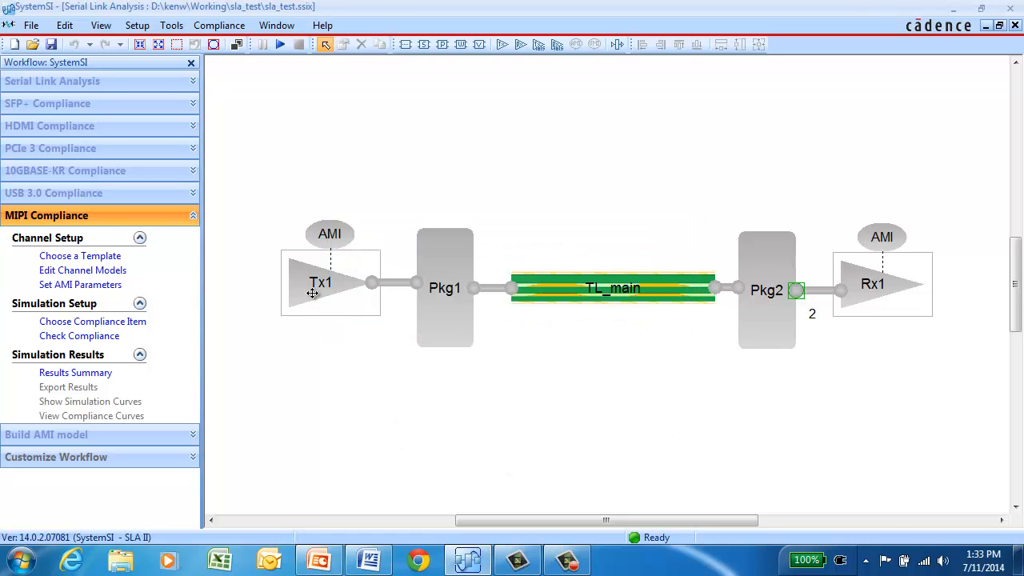
double_click(312, 293)
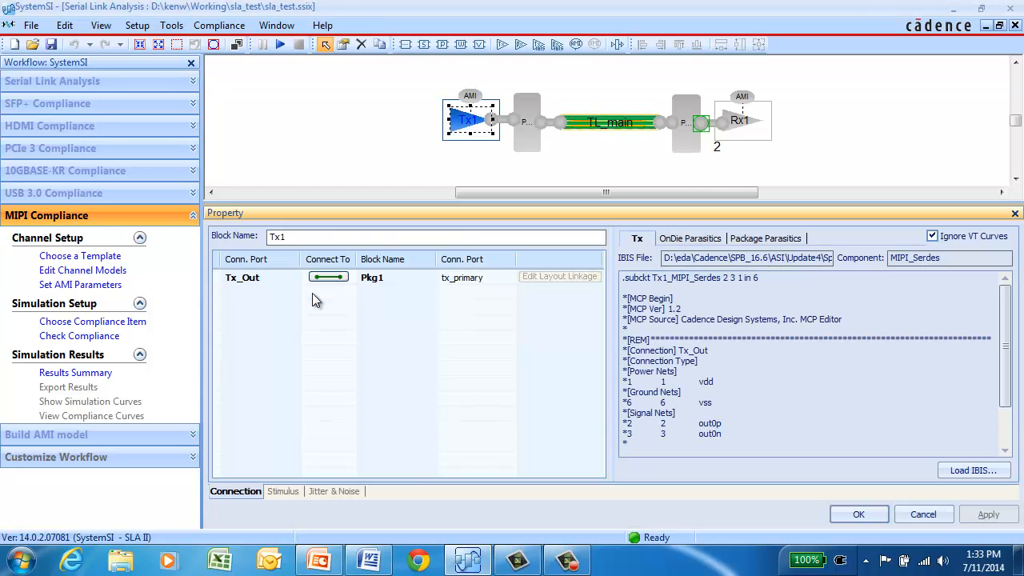
click(282, 492)
drag(340, 244, 305, 244)
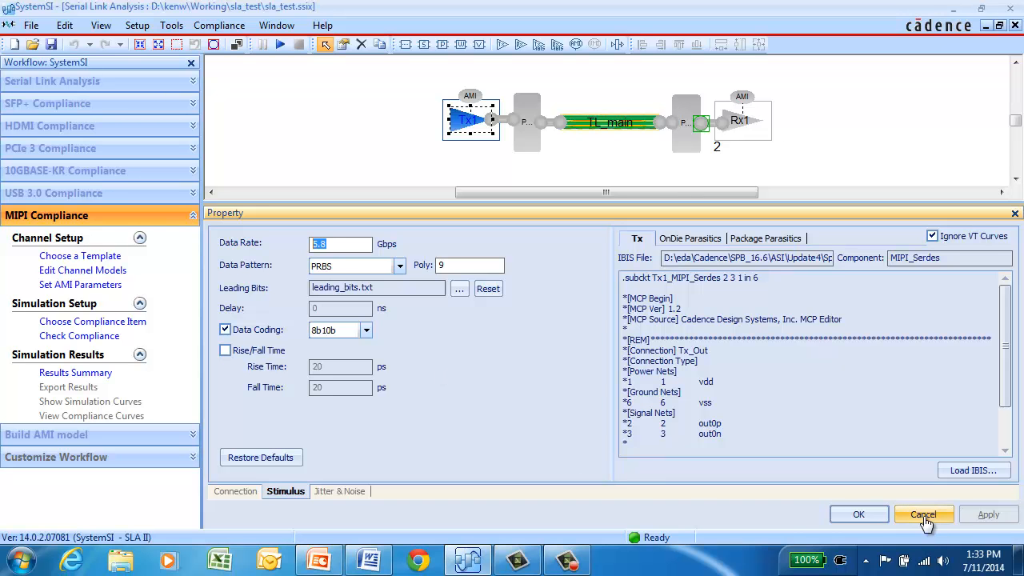
Review the Tx1 IBIS model's pin mapping, differential pins and file text, and close the Tx1 properties without changes
click(959, 472)
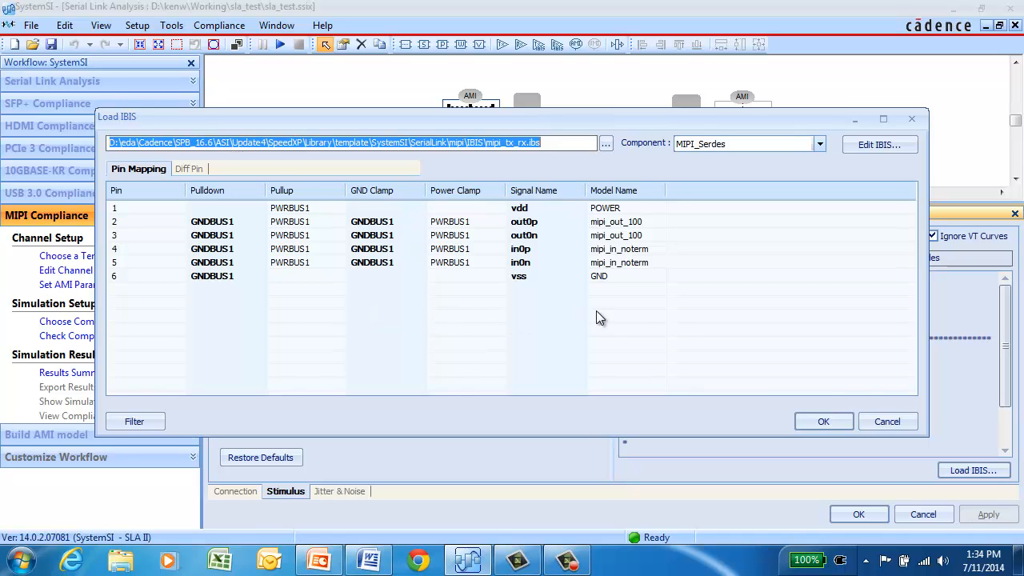
click(191, 168)
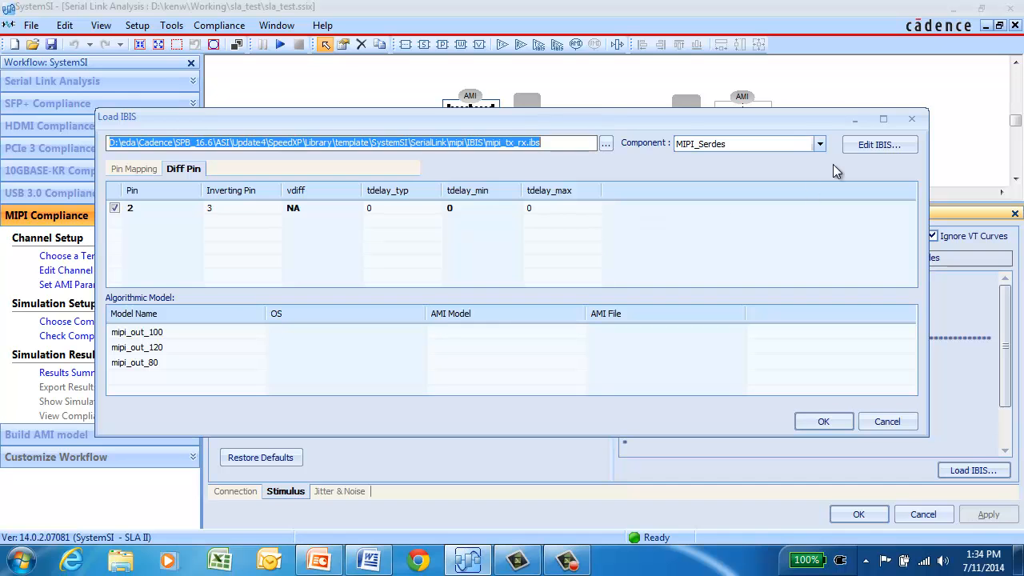
click(868, 148)
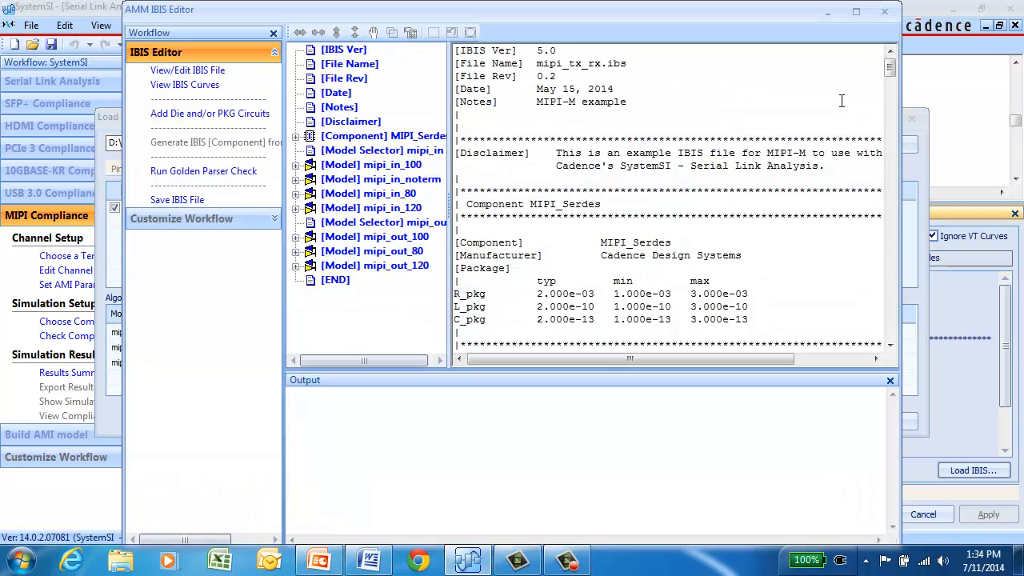
click(883, 12)
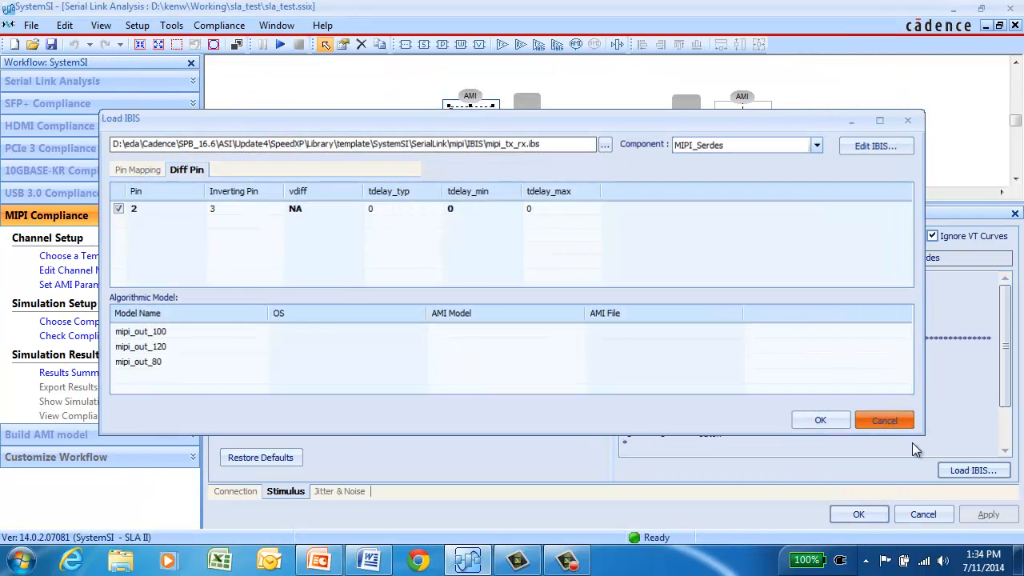
click(884, 421)
click(922, 514)
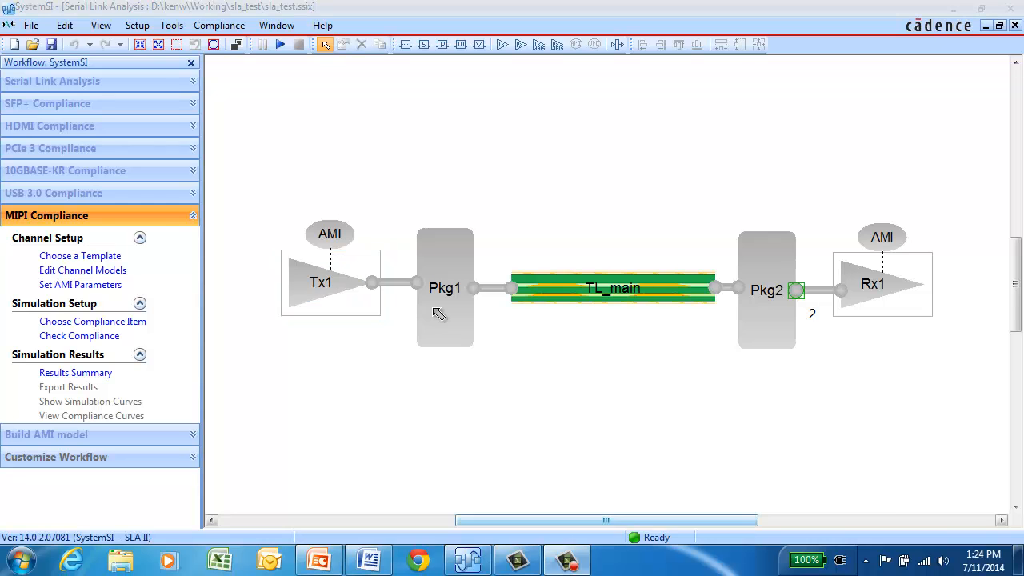
Inspect the Pkg1 block's sub-circuit definition down to its include line, and close its properties without changes
double_click(433, 308)
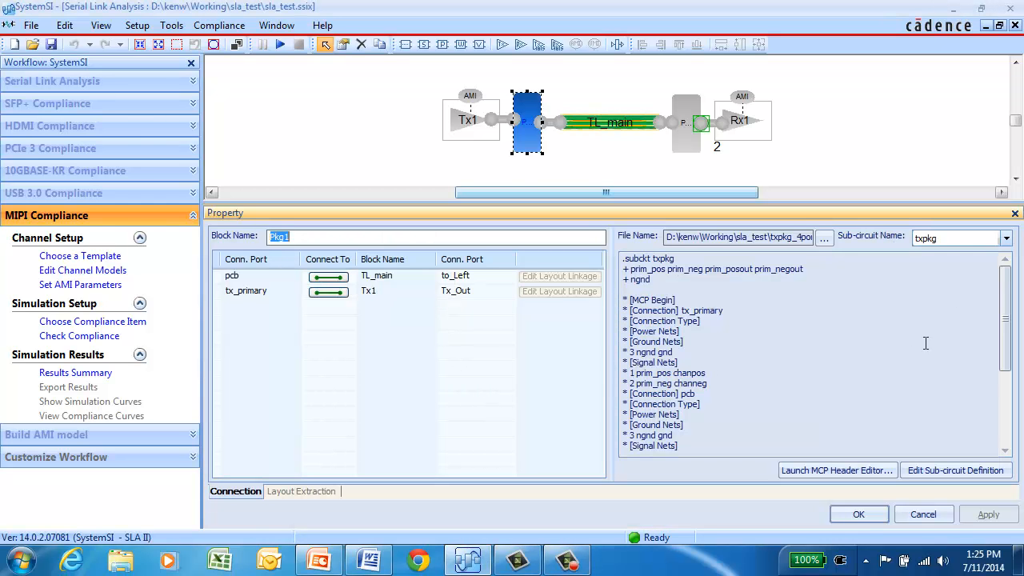
drag(1006, 299, 1005, 414)
drag(729, 417, 660, 418)
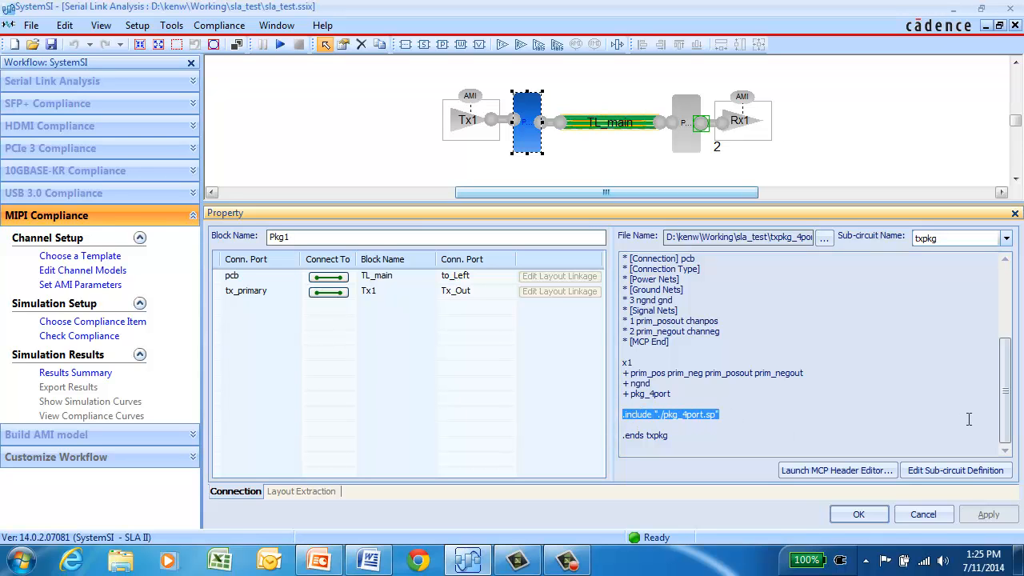
click(924, 516)
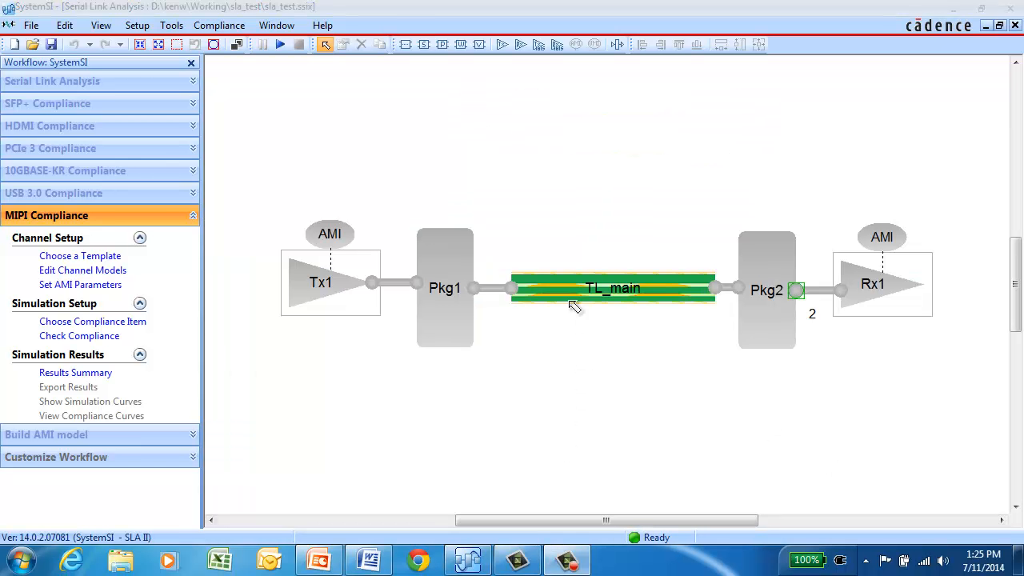
Examine the TL_main block's stackup and trace geometry in the TLine Editor, and close it without changes
double_click(563, 288)
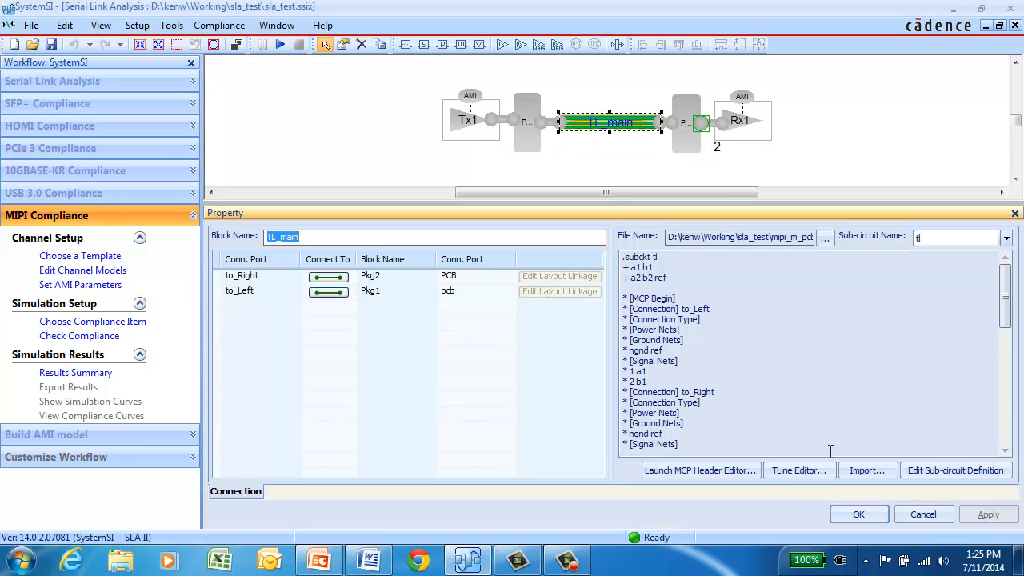
click(790, 472)
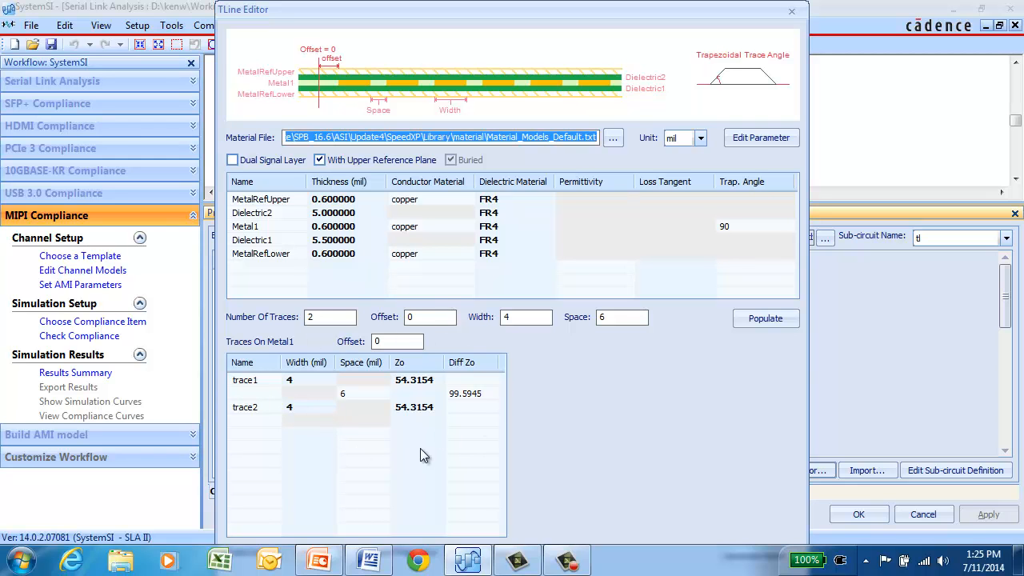
click(791, 10)
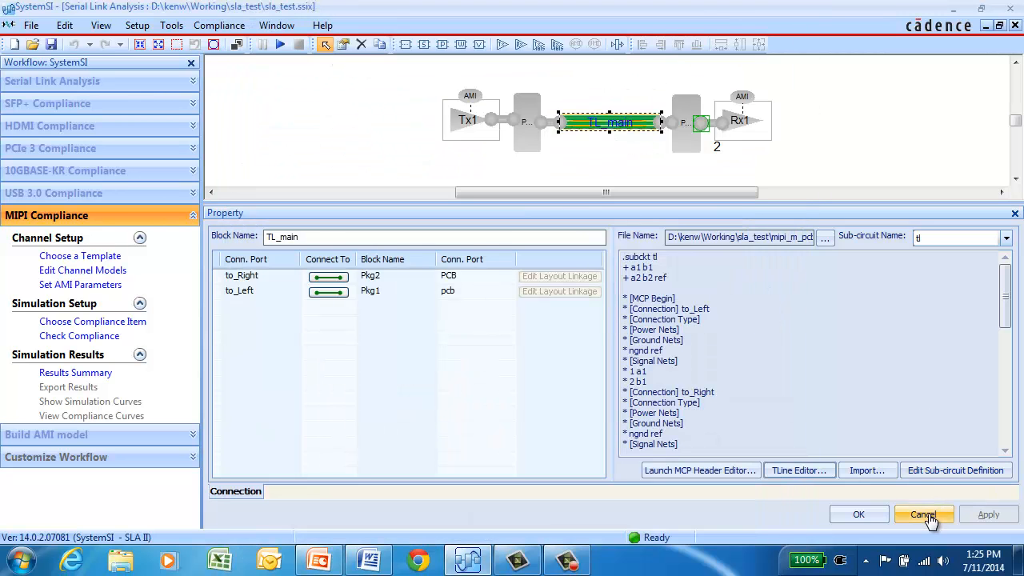
click(922, 515)
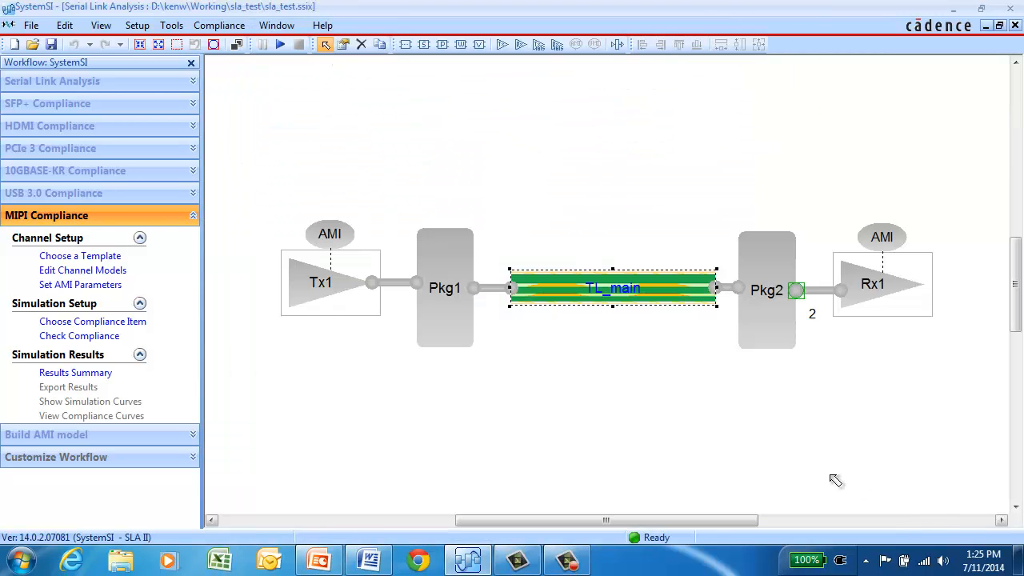
Open the AMI properties of Tx1 and check the file names of its AMI parameter and dll files
click(64, 287)
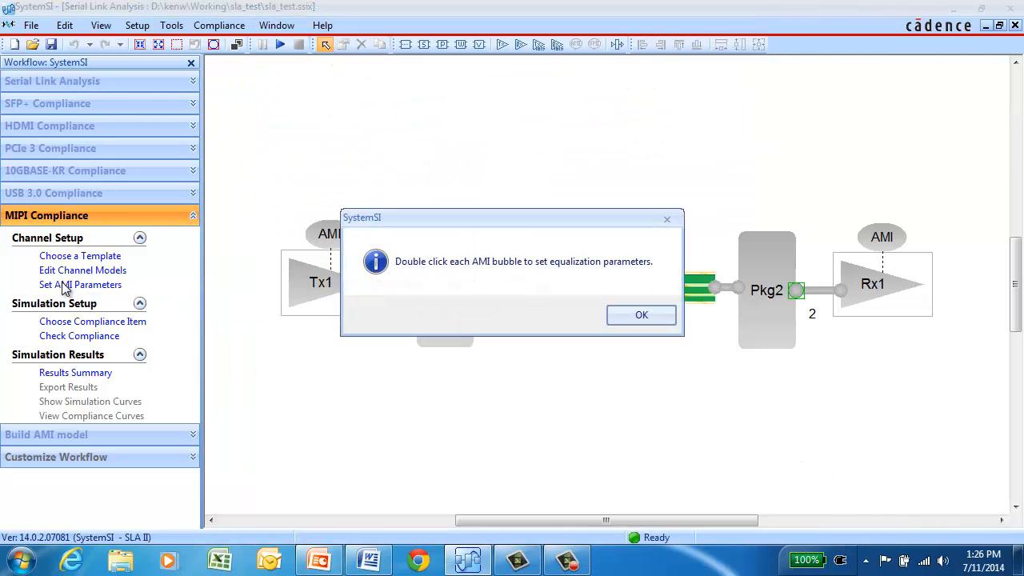
click(634, 318)
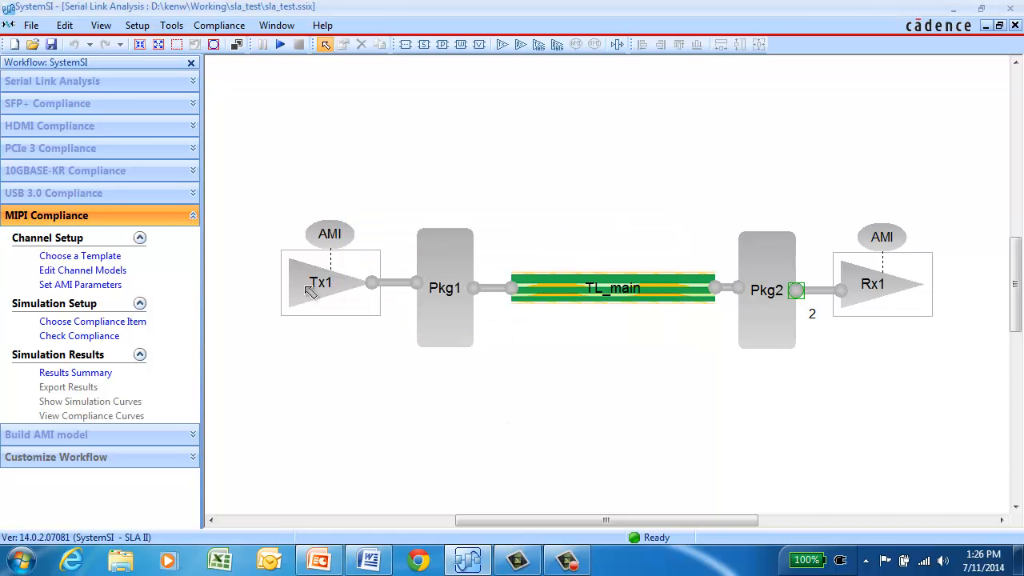
double_click(331, 234)
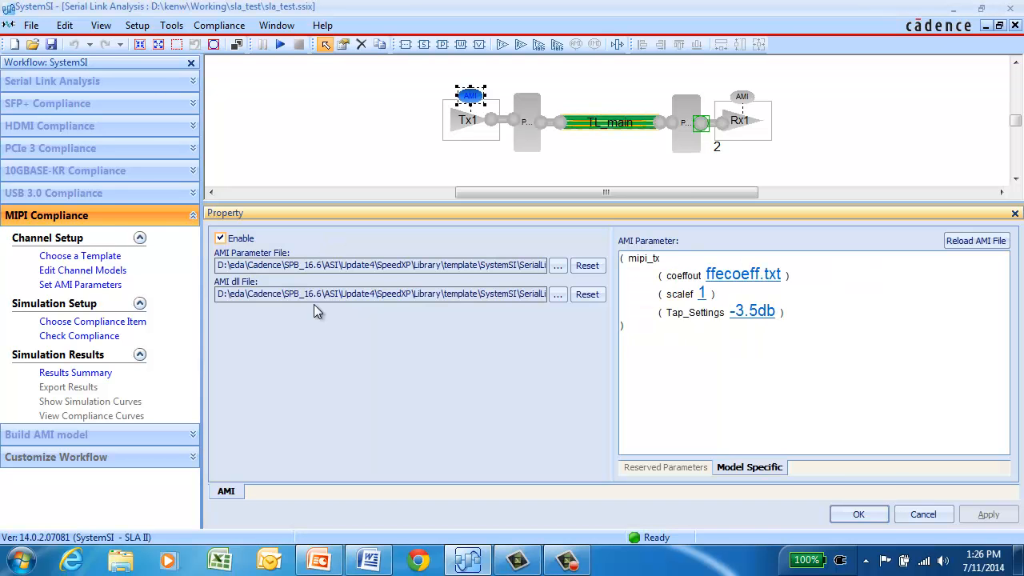
click(496, 265)
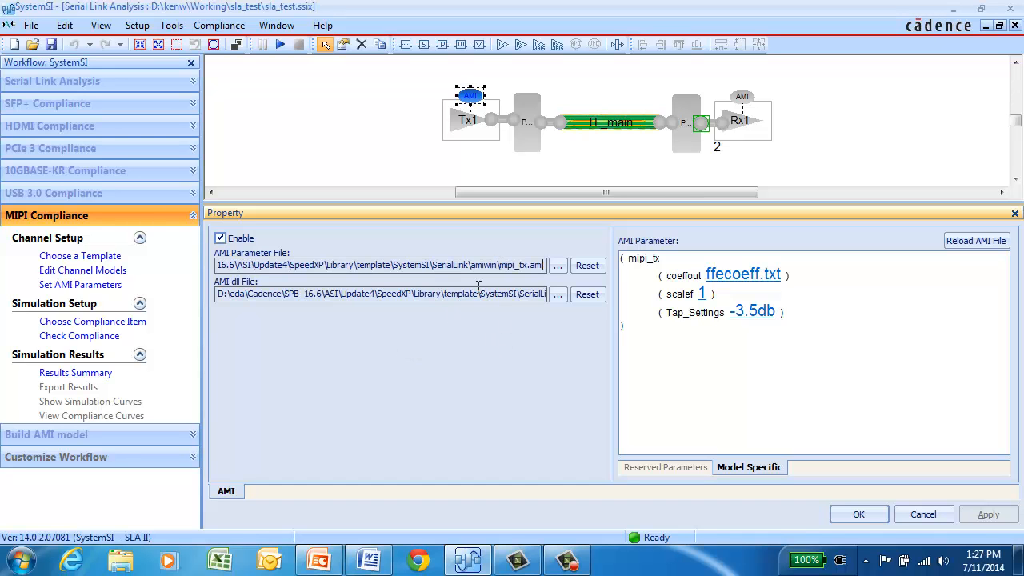
click(476, 293)
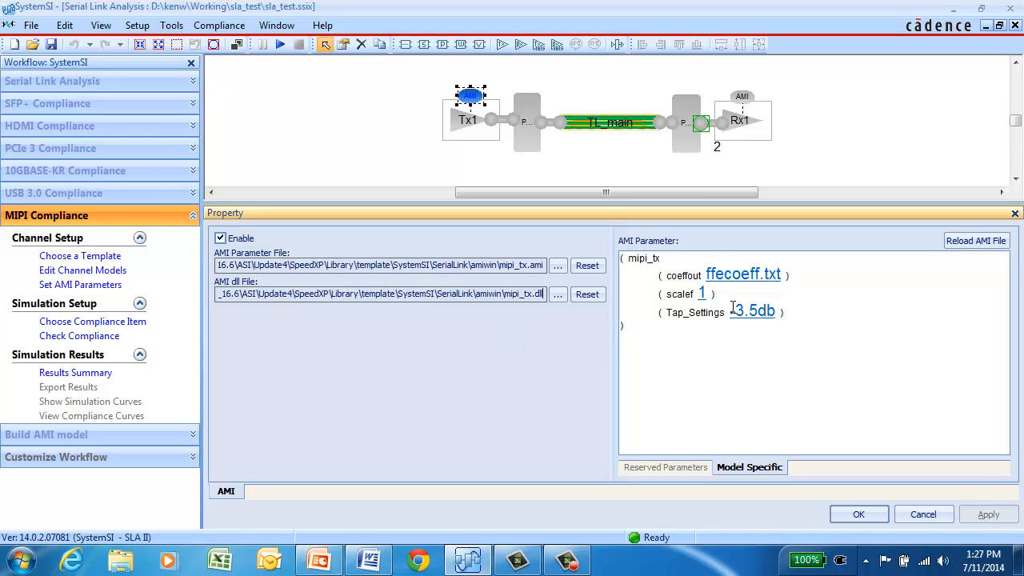
Read the descriptions of the Tx AMI parameters coeffout and scalef, leaving both values unchanged
click(735, 276)
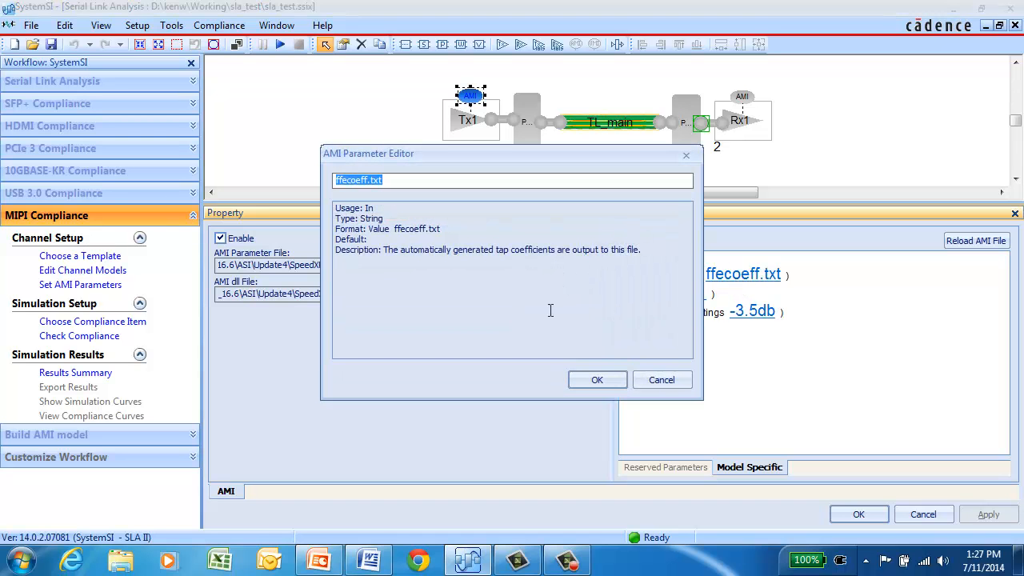
drag(383, 250, 648, 280)
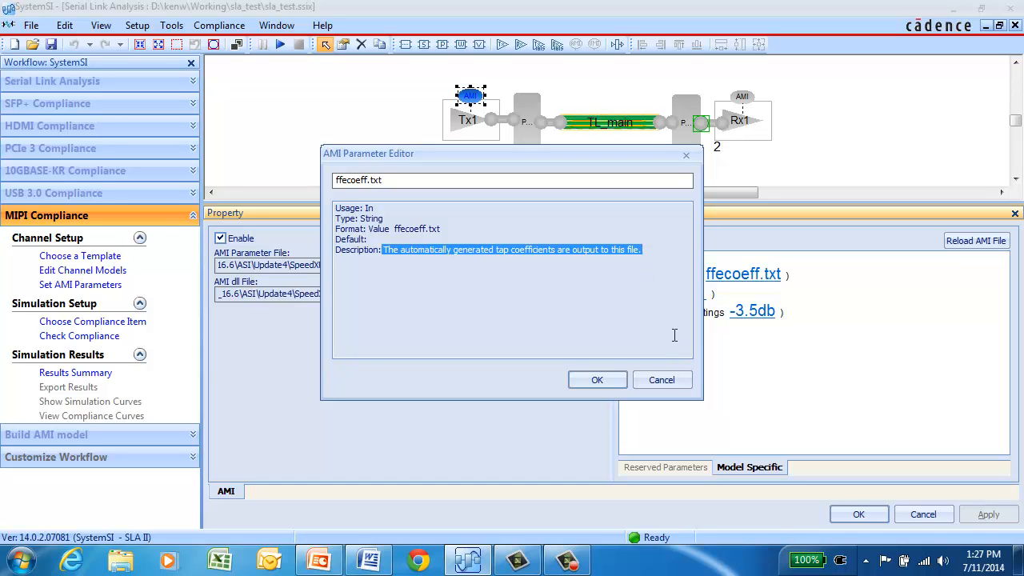
click(662, 381)
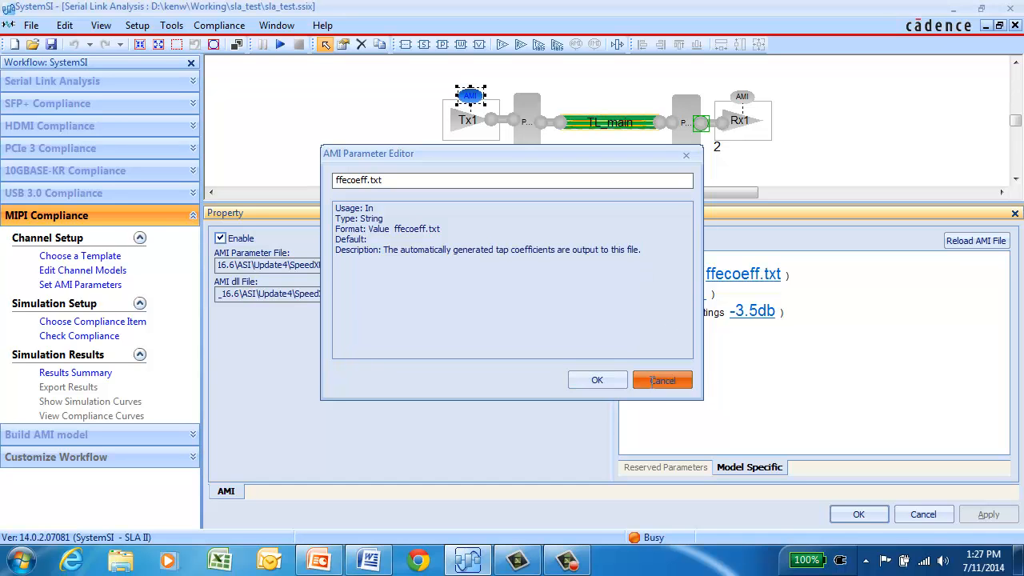
click(704, 297)
drag(448, 252, 381, 250)
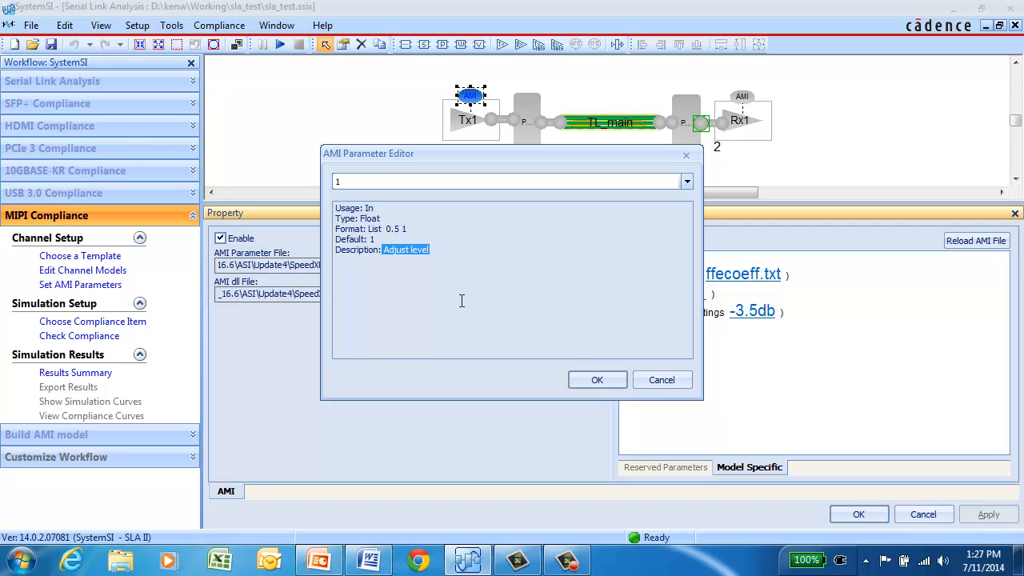
click(662, 380)
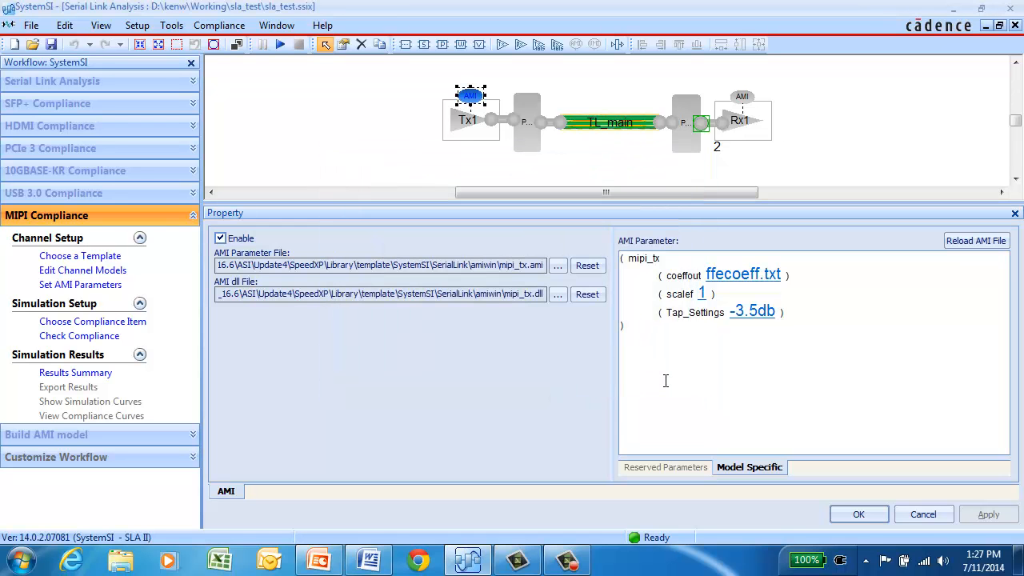
Read the Tap_Settings parameter's description and review its available presets without changing the selection
click(751, 312)
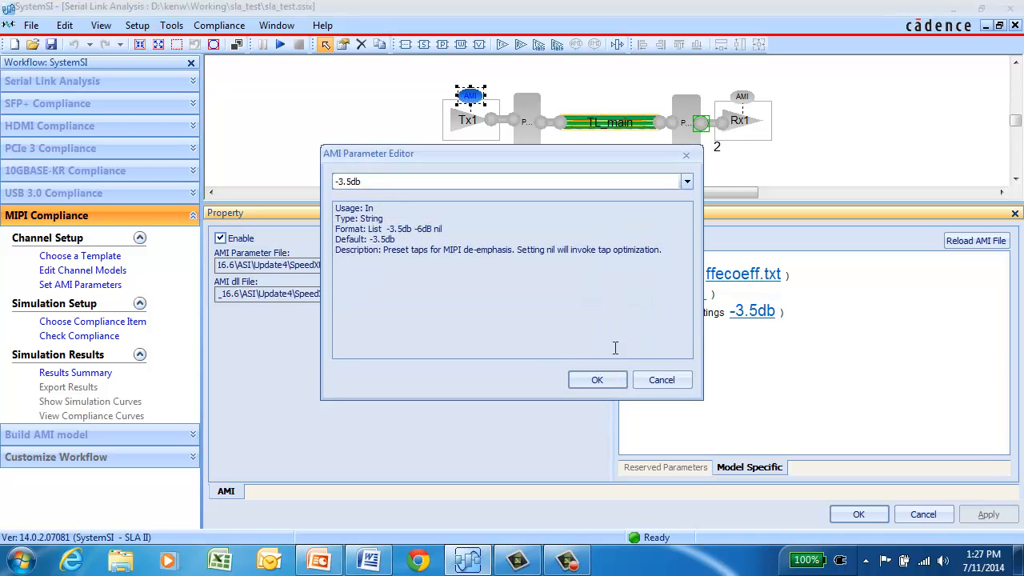
drag(385, 253, 656, 251)
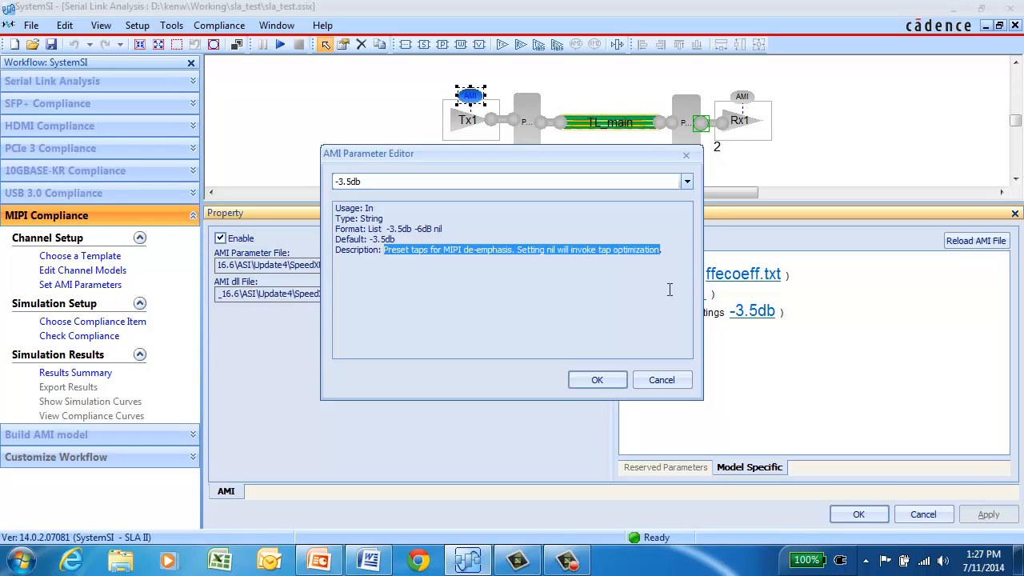
click(686, 182)
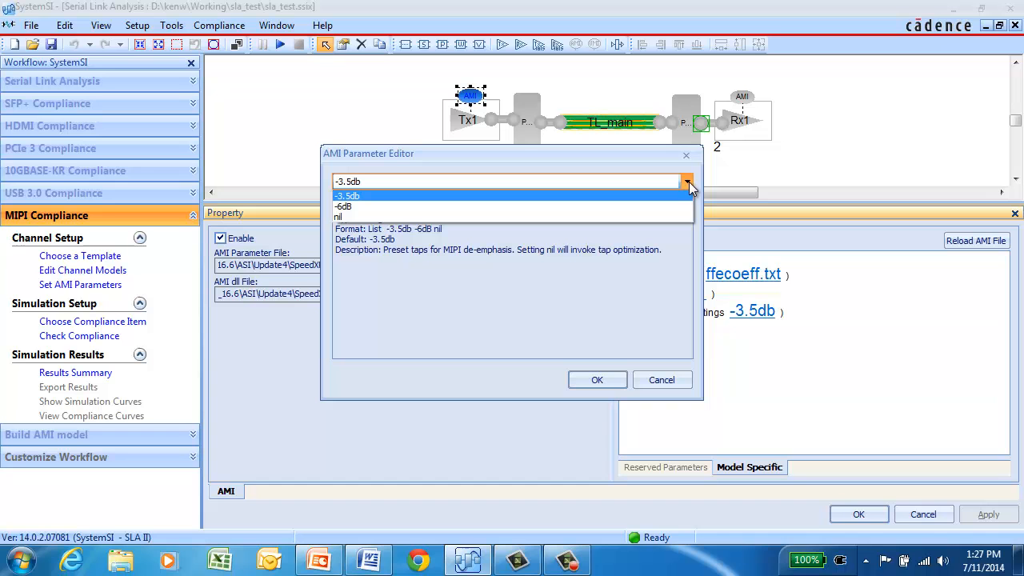
click(597, 318)
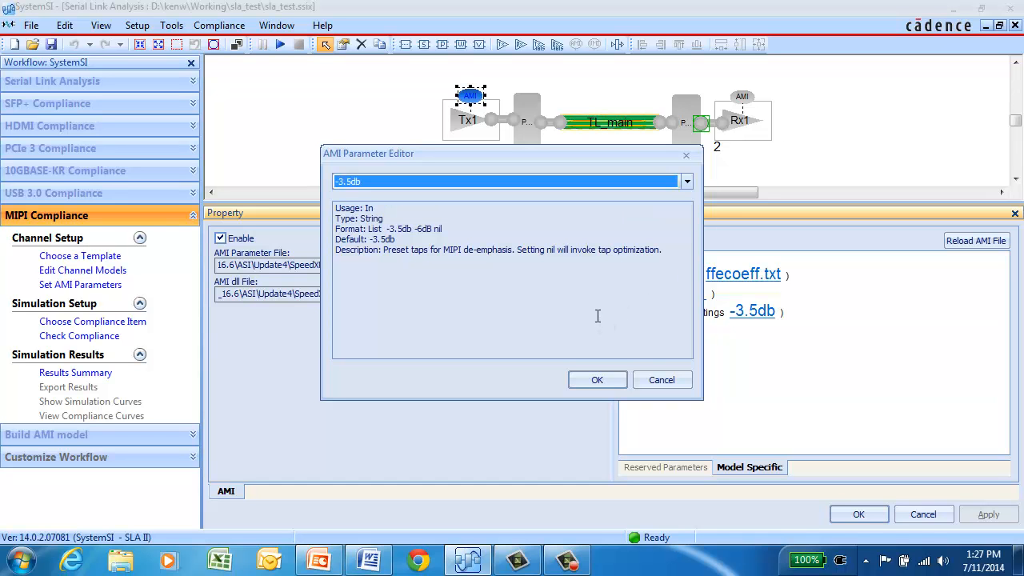
click(661, 380)
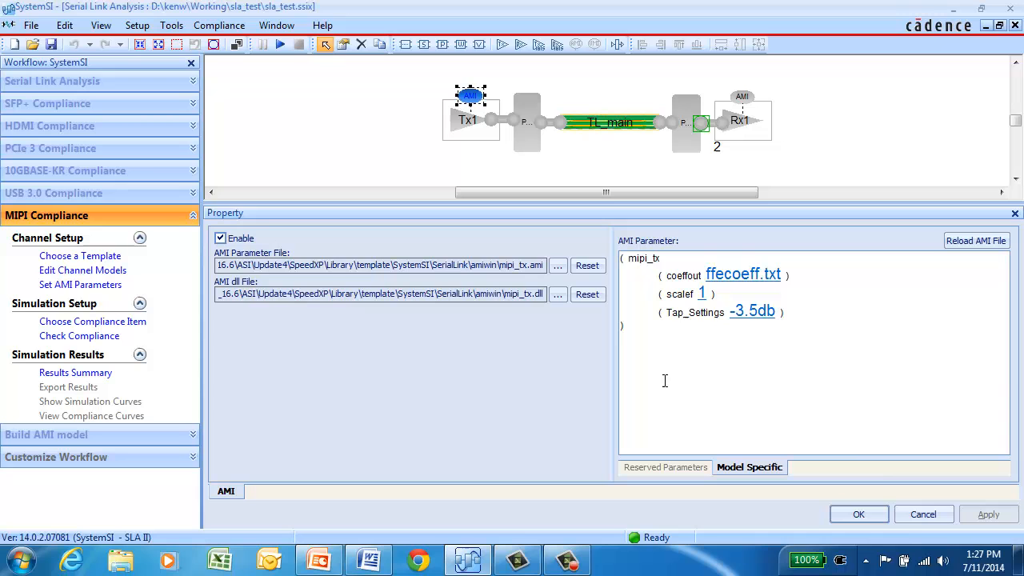
Close Tx1's AMI properties without changes, and open the AMI properties of Rx1 to examine its cte equalization block
click(912, 520)
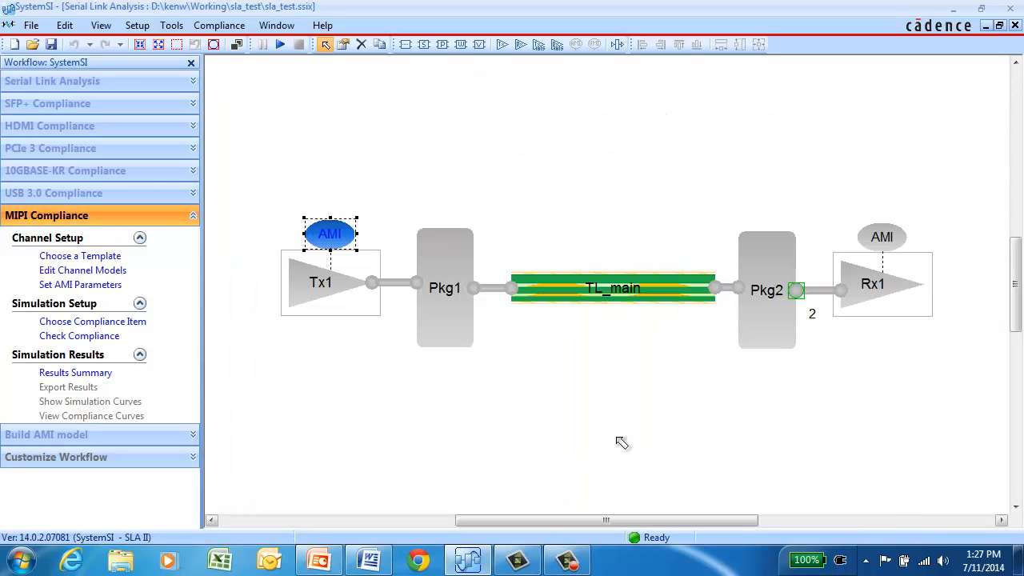
click(537, 441)
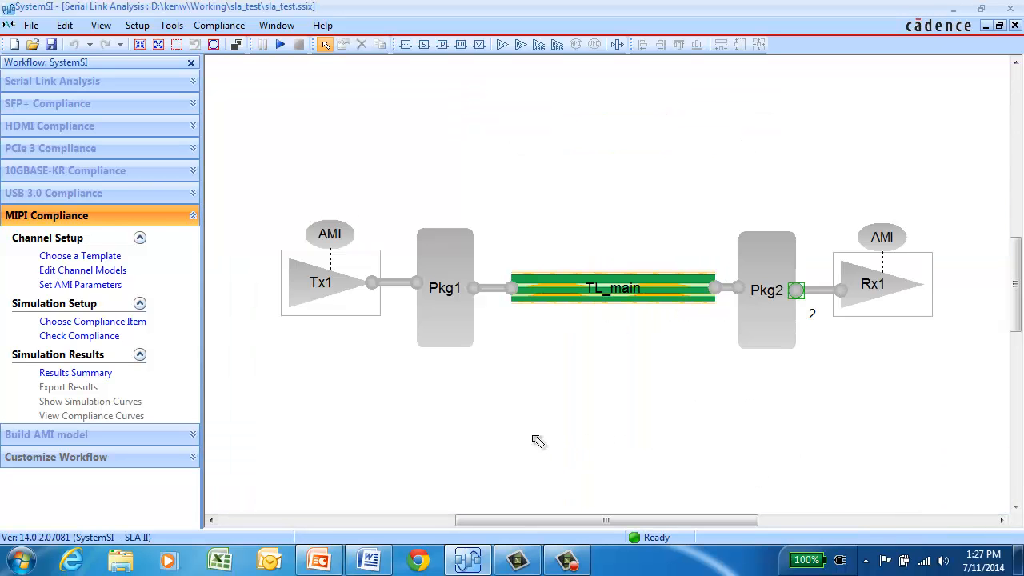
double_click(880, 236)
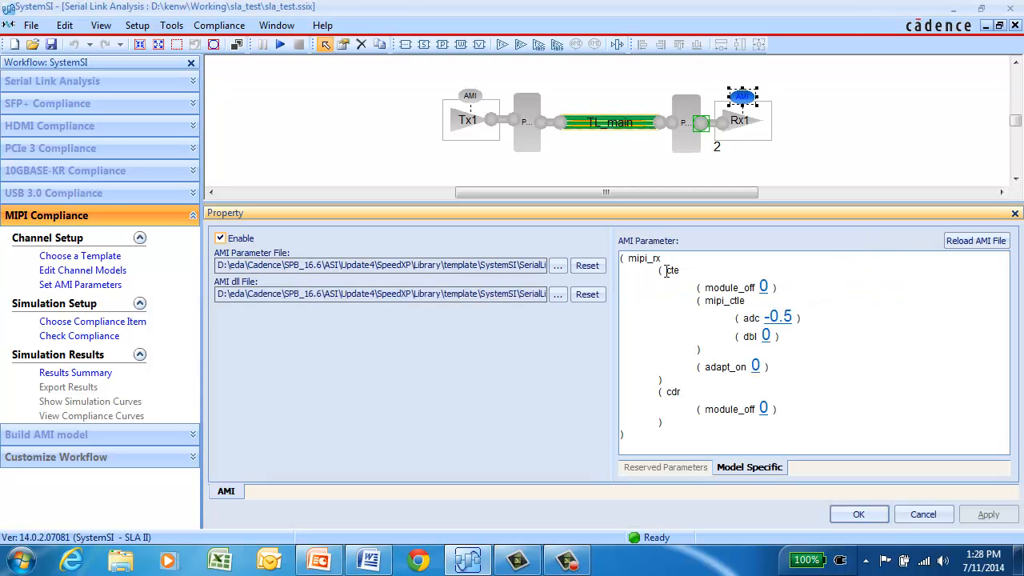
drag(665, 270, 686, 270)
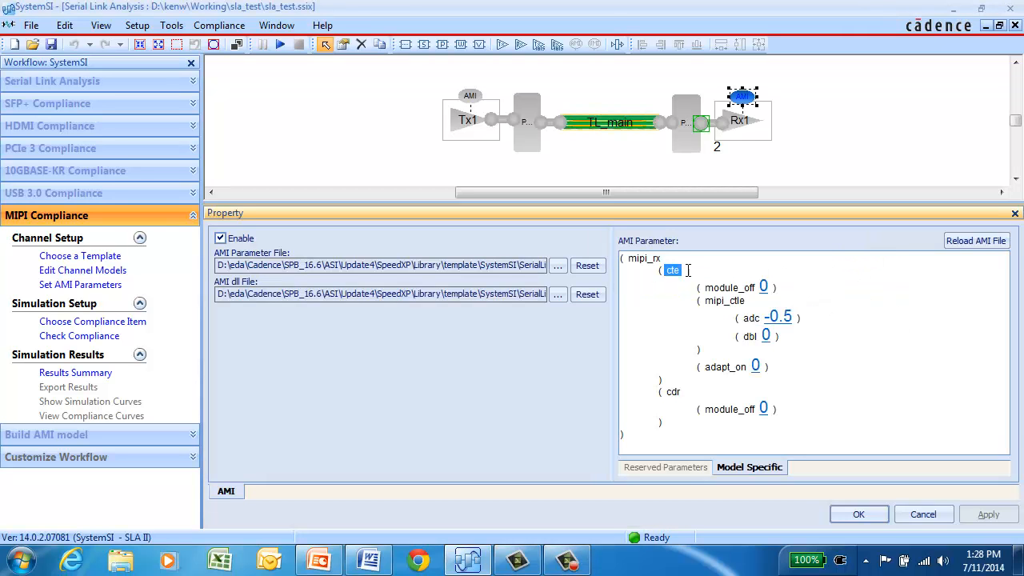
click(867, 284)
Read the descriptions of the Rx adc and dbl gain parameters, leaving both values unchanged
click(780, 319)
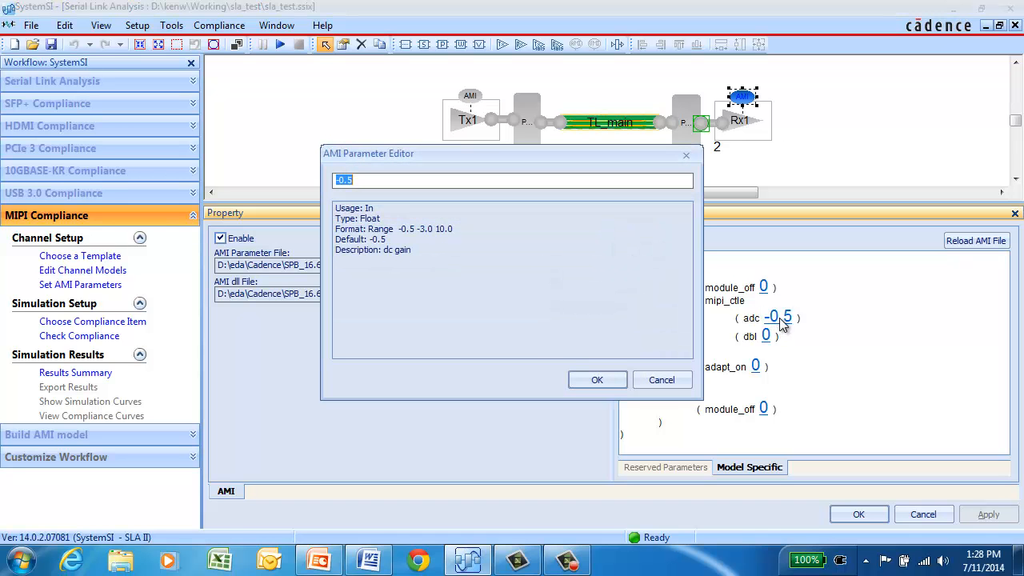
click(662, 382)
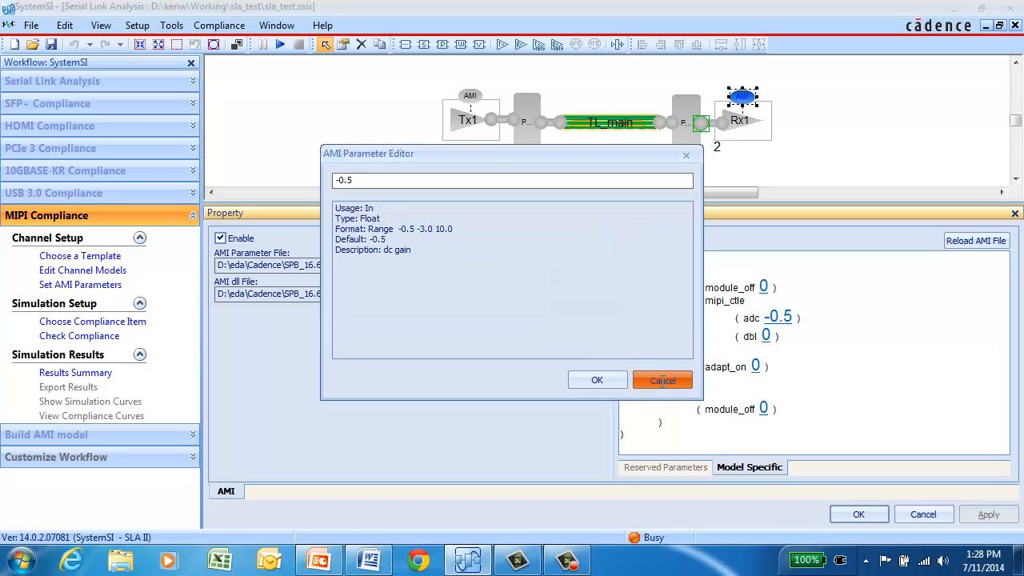
click(765, 336)
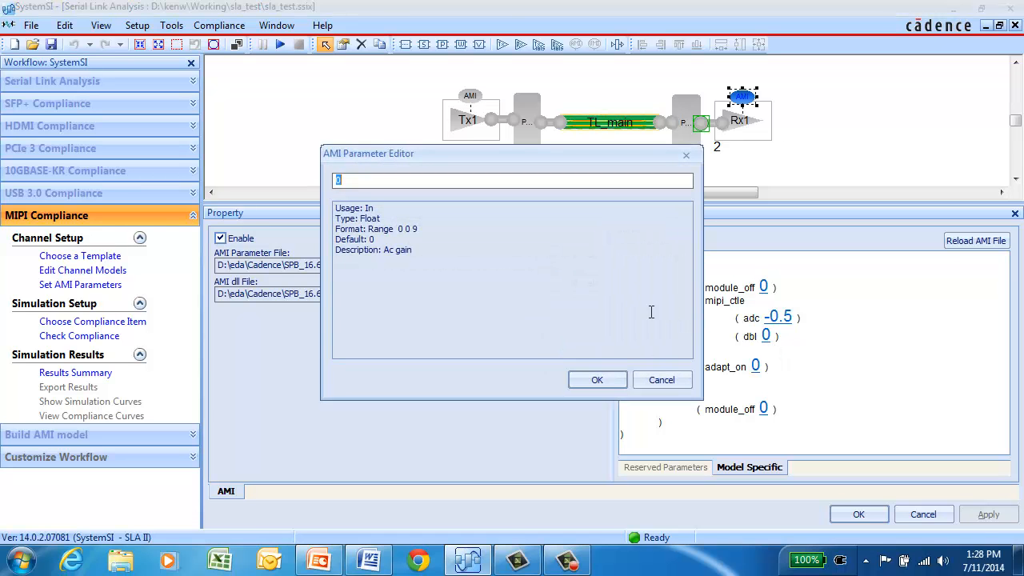
click(662, 381)
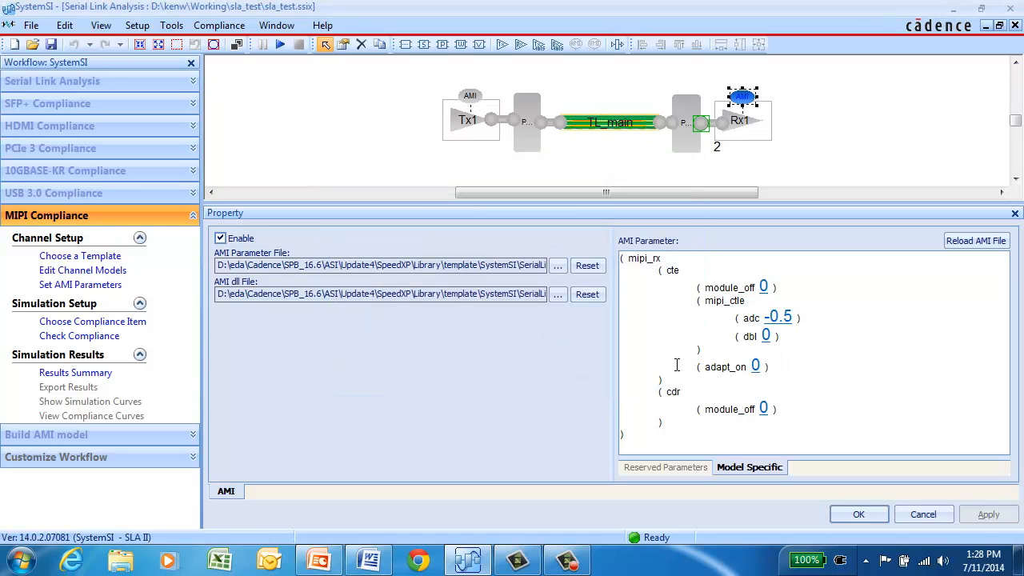
Read the adapt_on parameter's description and check the cdr block, and close Rx1's AMI properties without changes
click(756, 370)
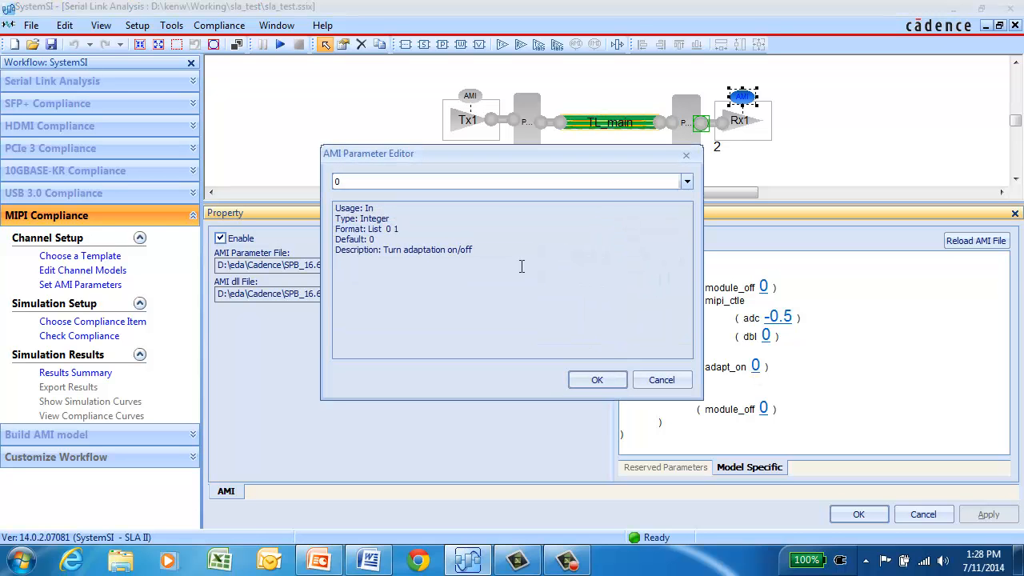
drag(490, 252, 392, 251)
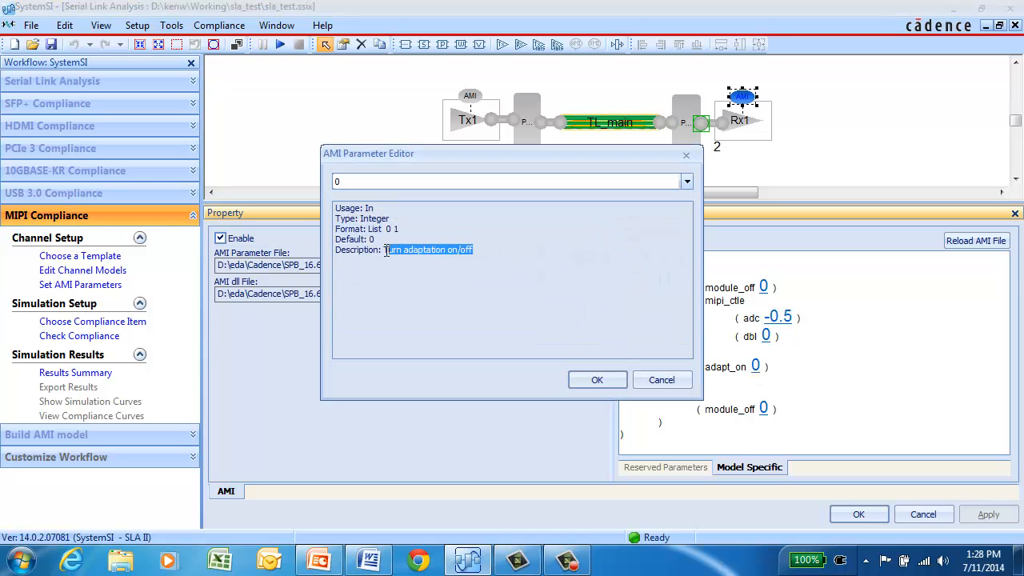
click(649, 382)
double_click(680, 391)
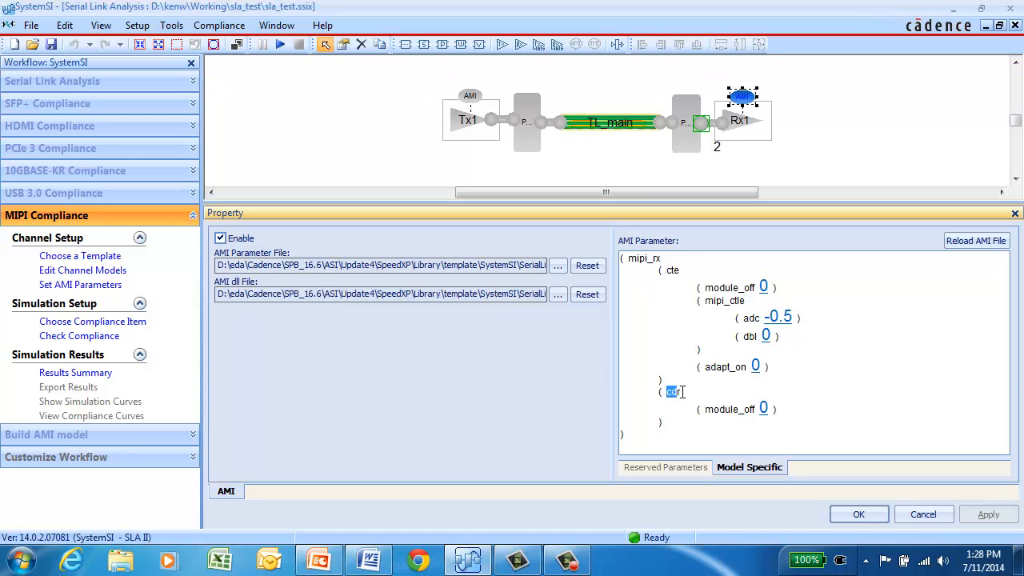
click(897, 393)
click(923, 515)
click(745, 448)
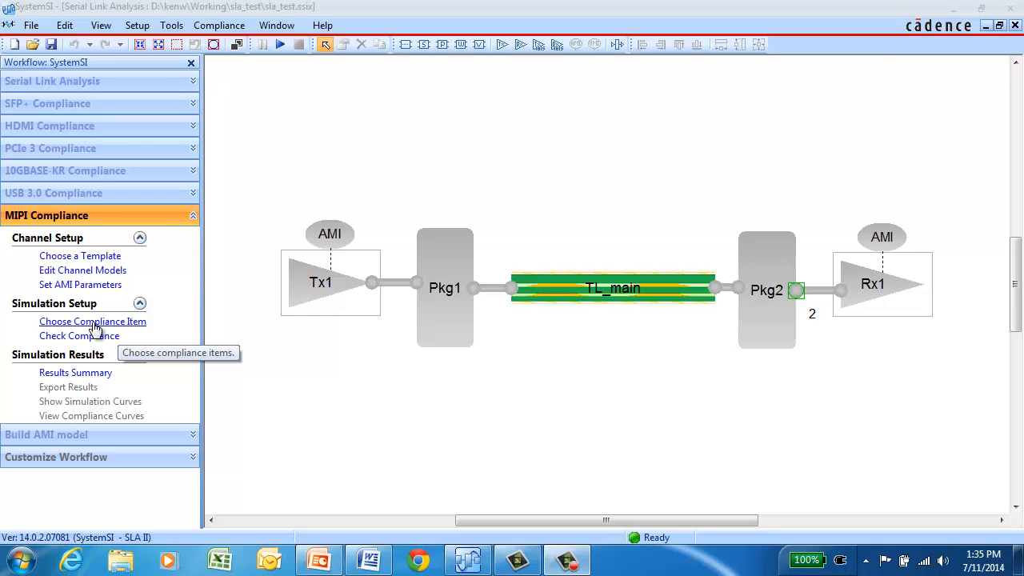
Choose all MIPI compliance items and run the compliance check without re-characterizing the channel or redoing the frequency domain simulation
click(94, 322)
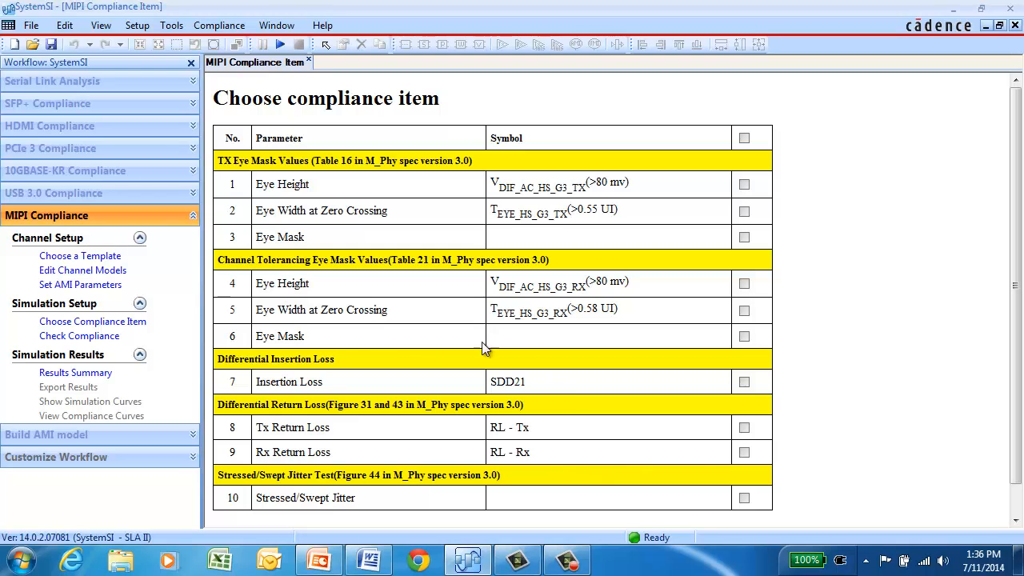
click(743, 138)
click(1018, 510)
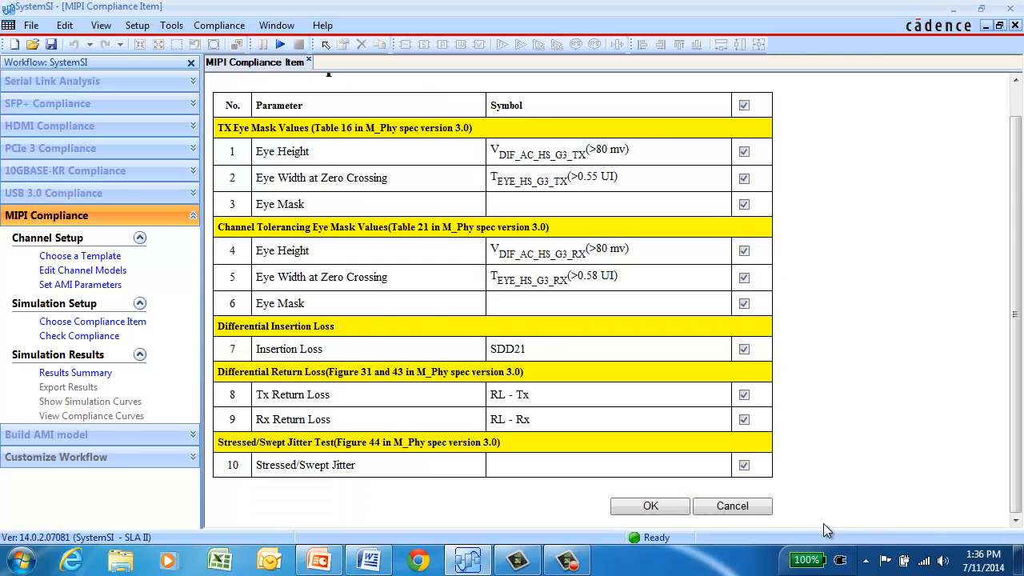
click(651, 504)
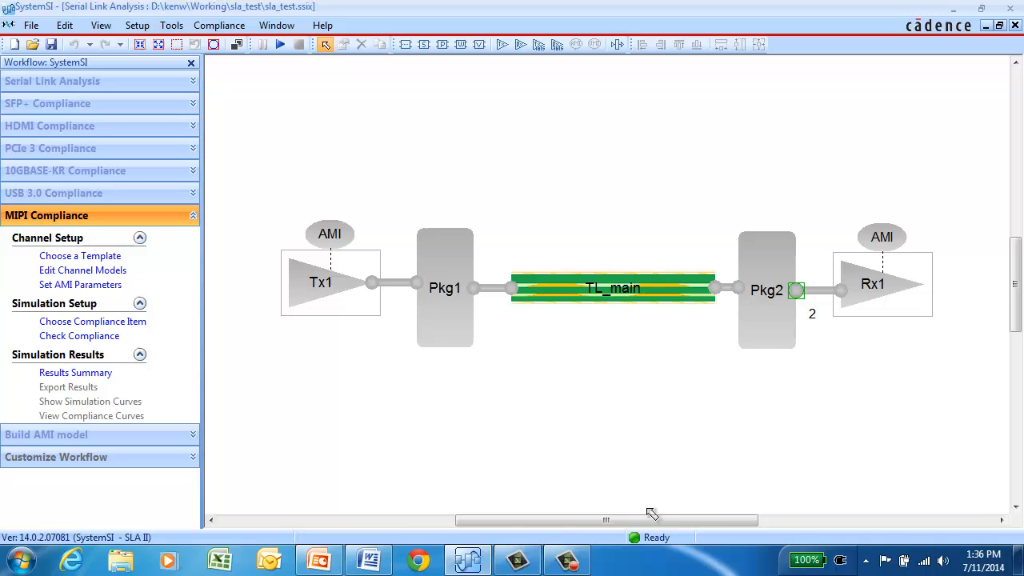
click(83, 337)
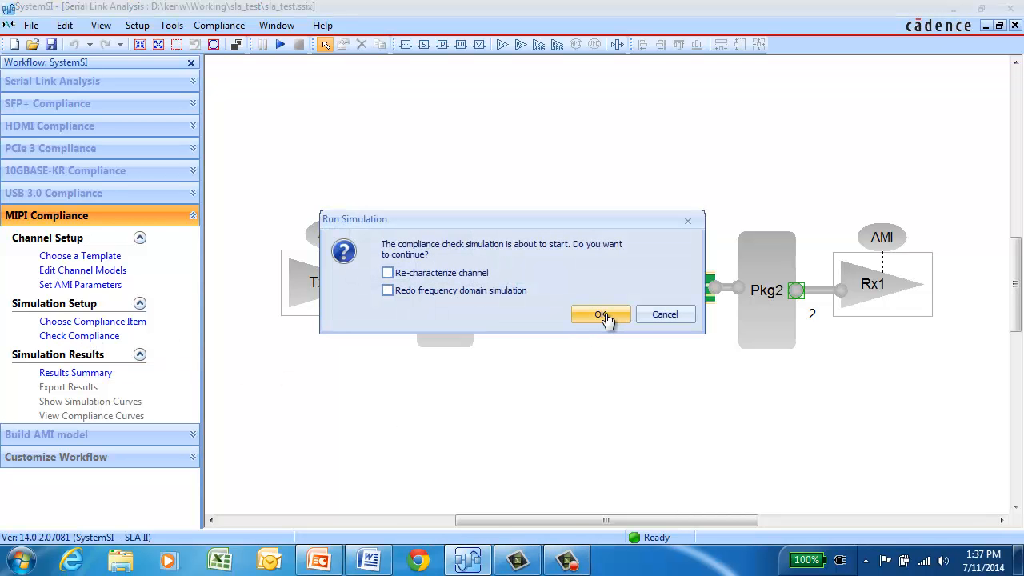
click(605, 313)
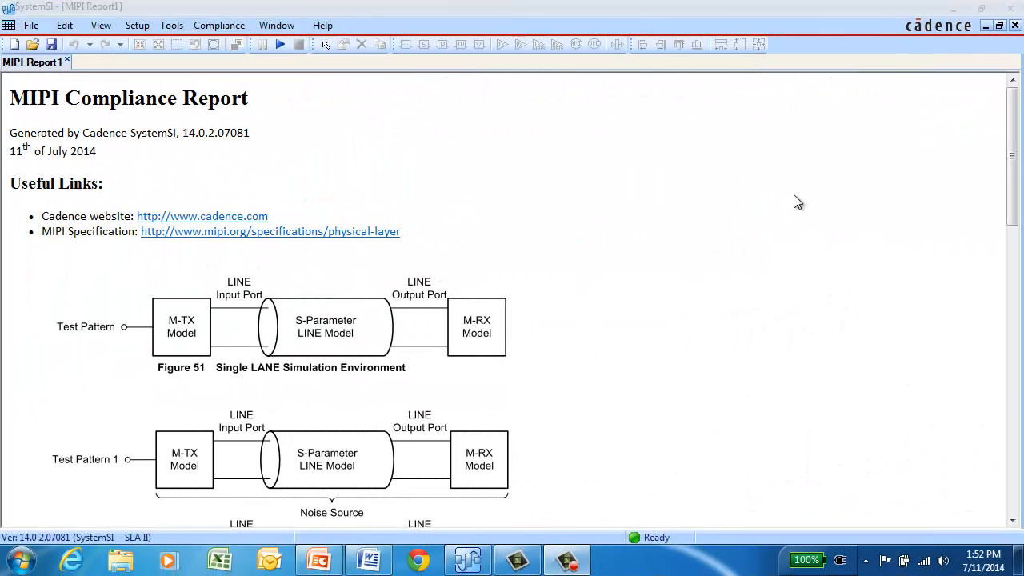
Review the MIPI Compliance Report's simulation environment figures, results summary and TX Eye Mask Values table
scroll(794, 196, down, 5)
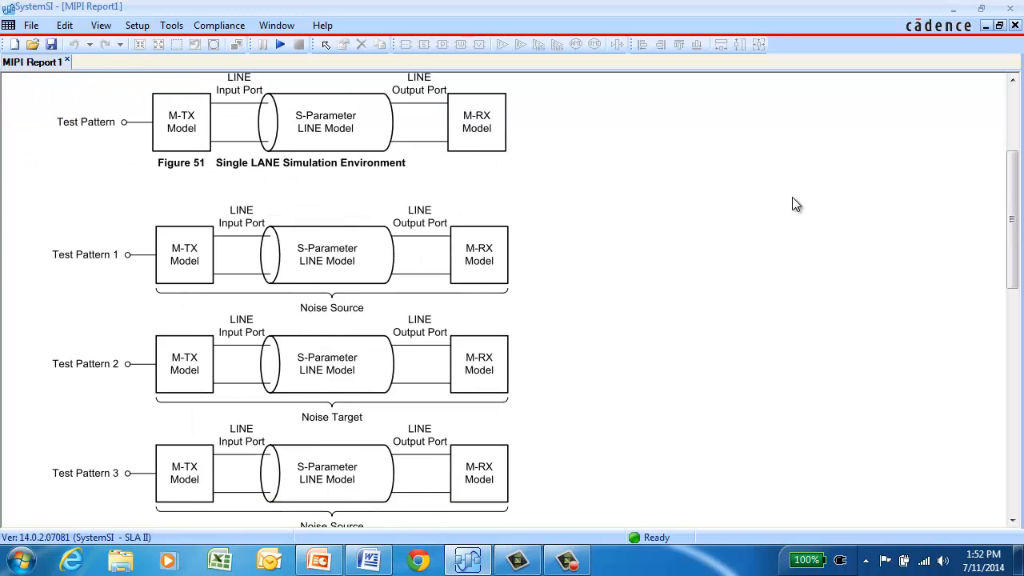
scroll(793, 198, down, 6)
scroll(791, 199, down, 2)
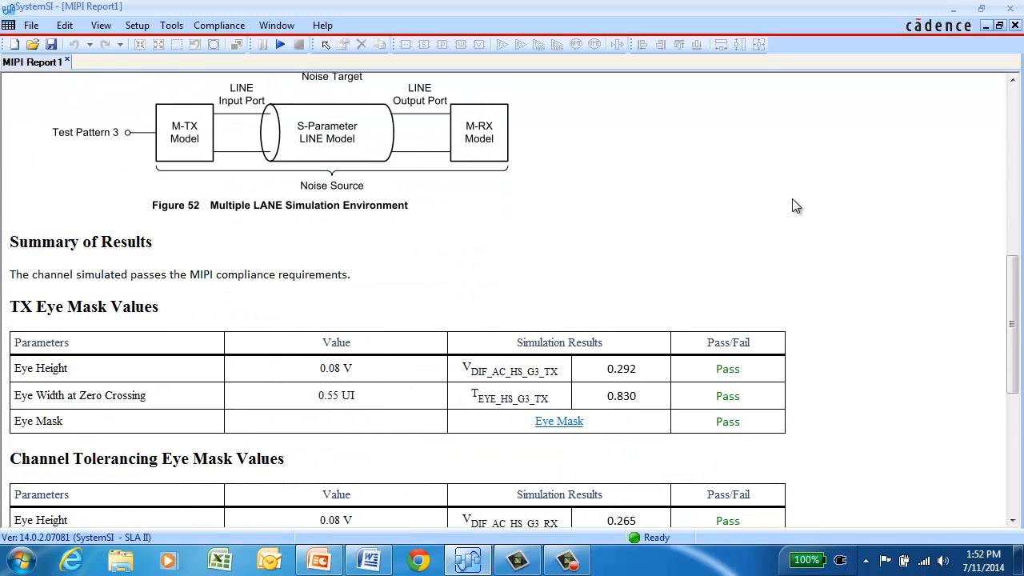
scroll(791, 206, down, 2)
scroll(792, 204, down, 2)
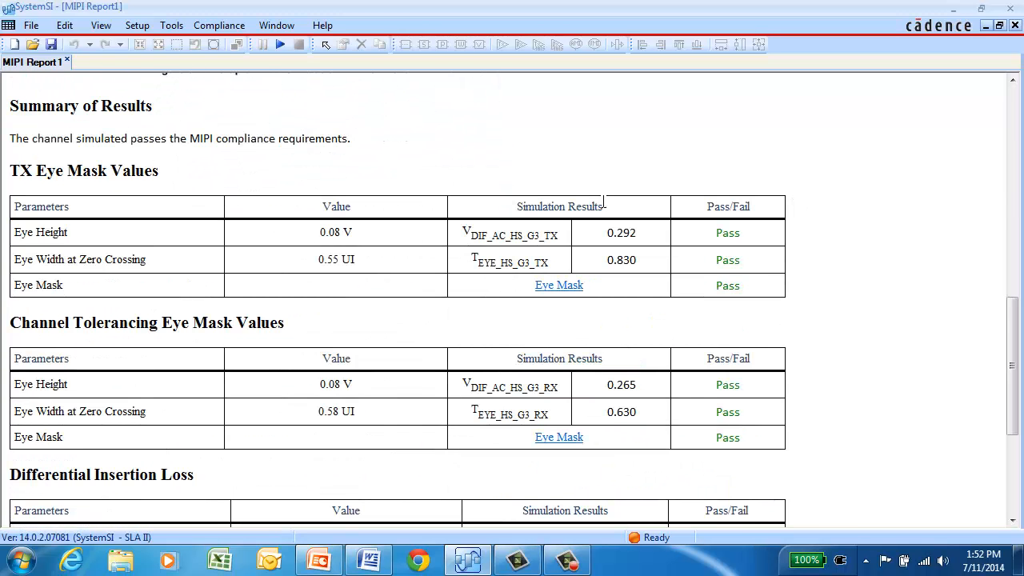
drag(142, 191, 21, 176)
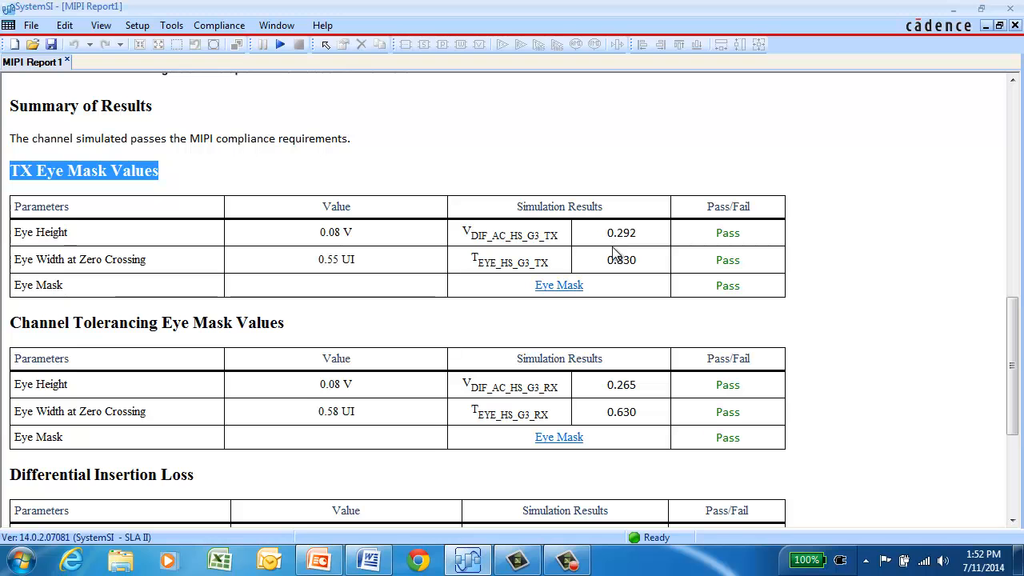
View the Tx eye mask curve linked from the TX Eye Mask Values table, and return to the maximized report
click(559, 286)
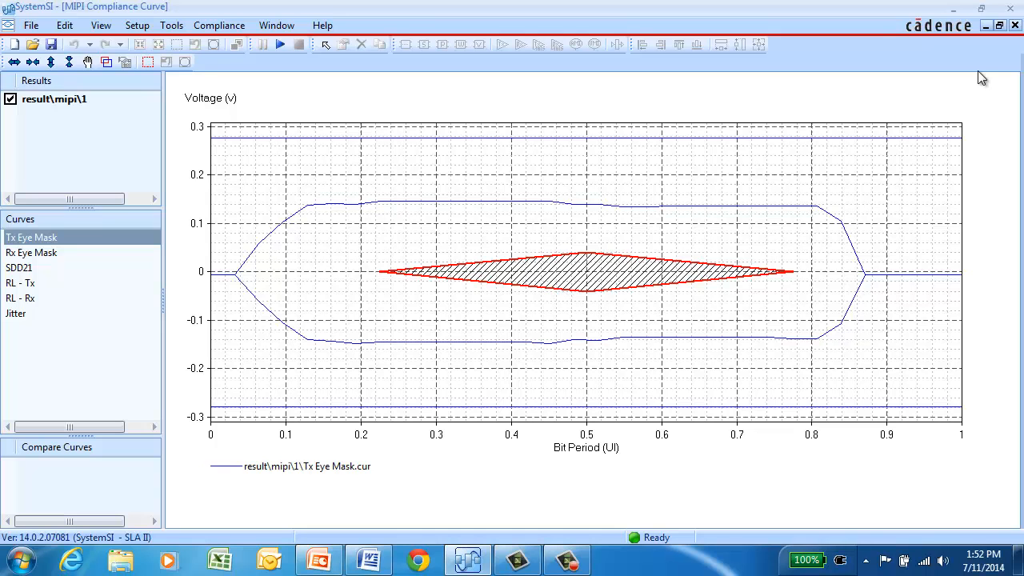
click(987, 26)
click(675, 107)
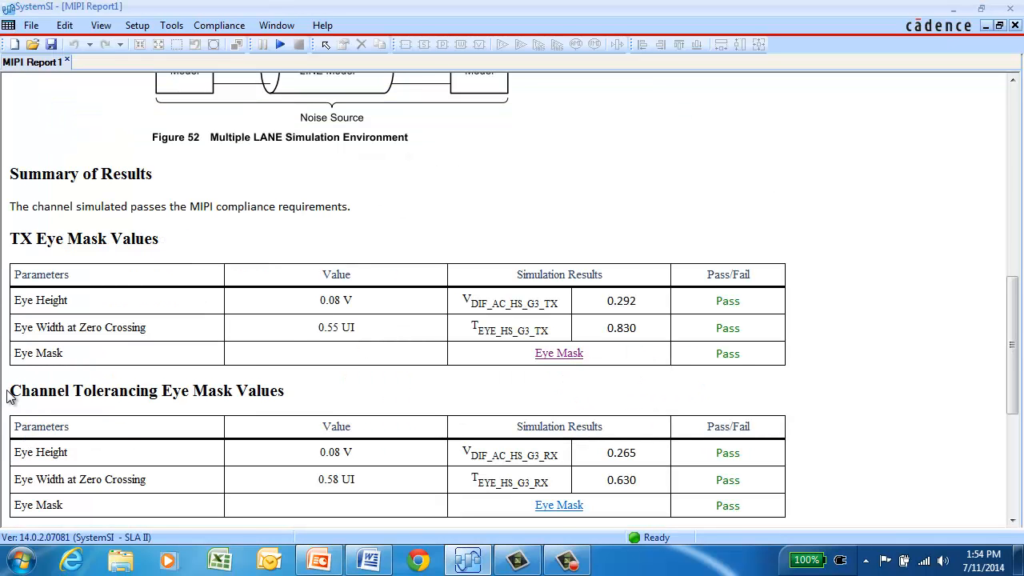
Check the Channel Tolerancing Eye Mask Values and their linked eye mask curve, and return to the maximized report
drag(18, 391, 267, 399)
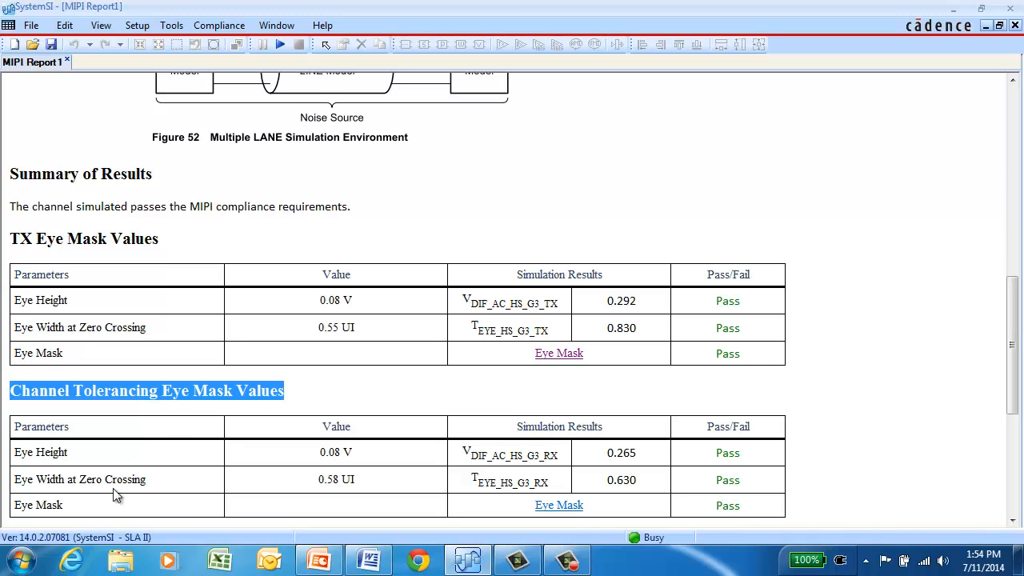
click(551, 507)
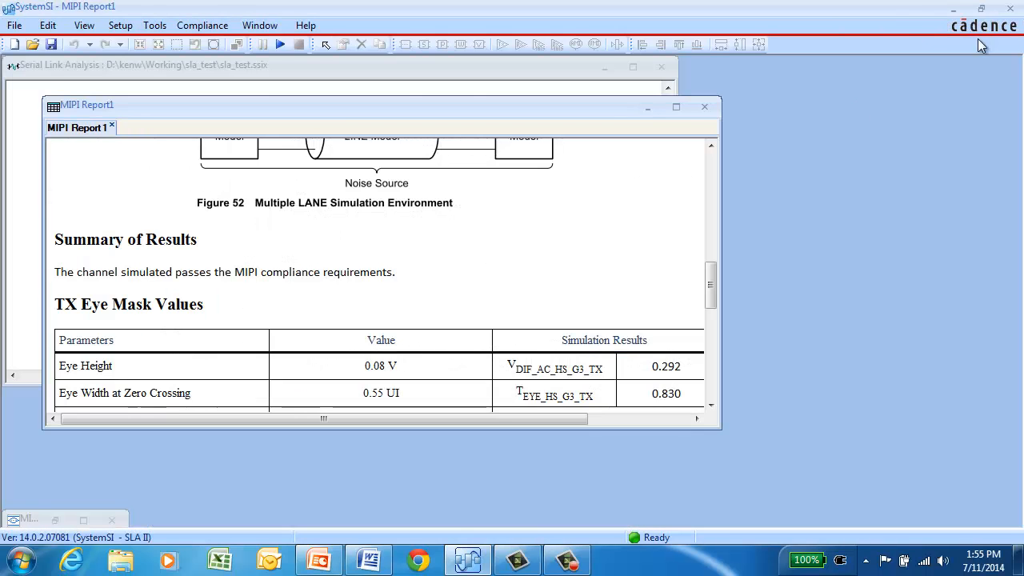
click(677, 107)
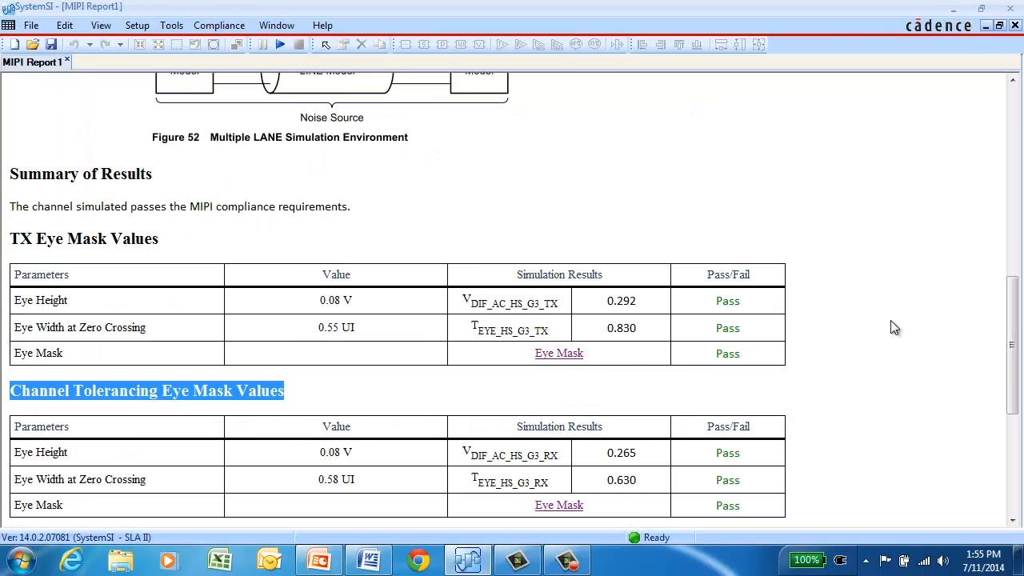
Locate the Differential Insertion Loss section, view its SDD21 curve, and return to the maximized report
drag(1011, 358, 1001, 434)
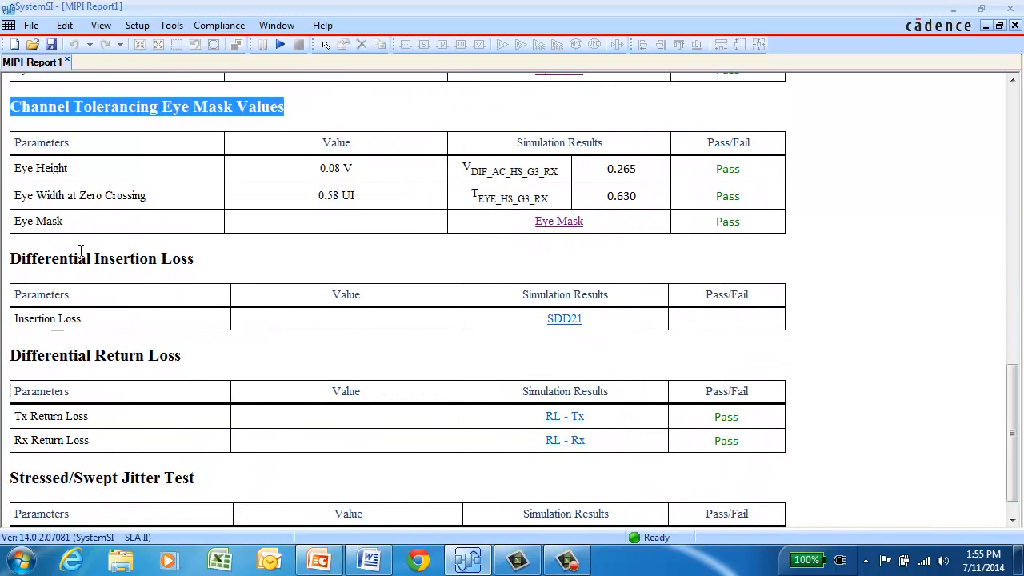
drag(12, 261, 194, 263)
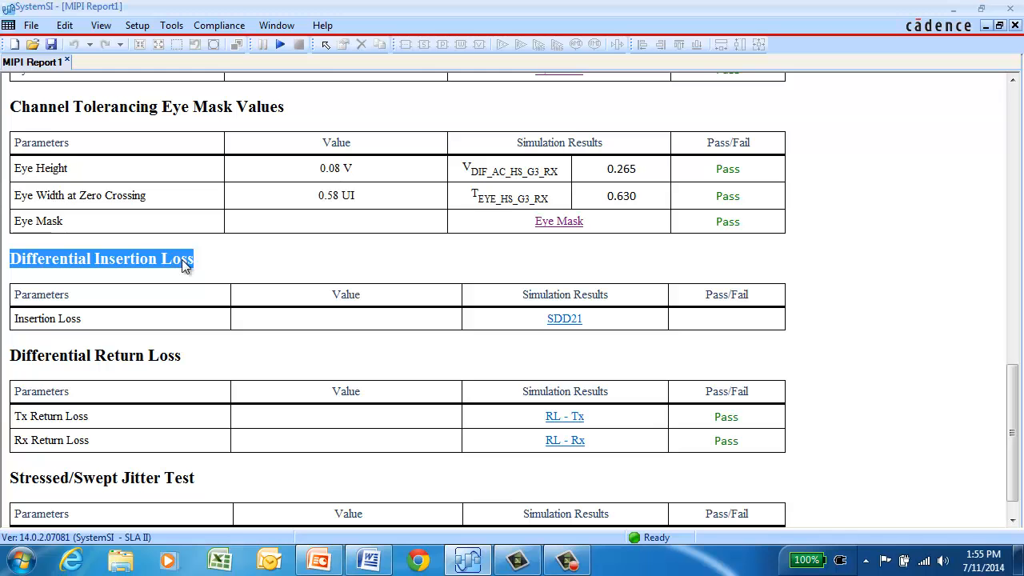
click(555, 321)
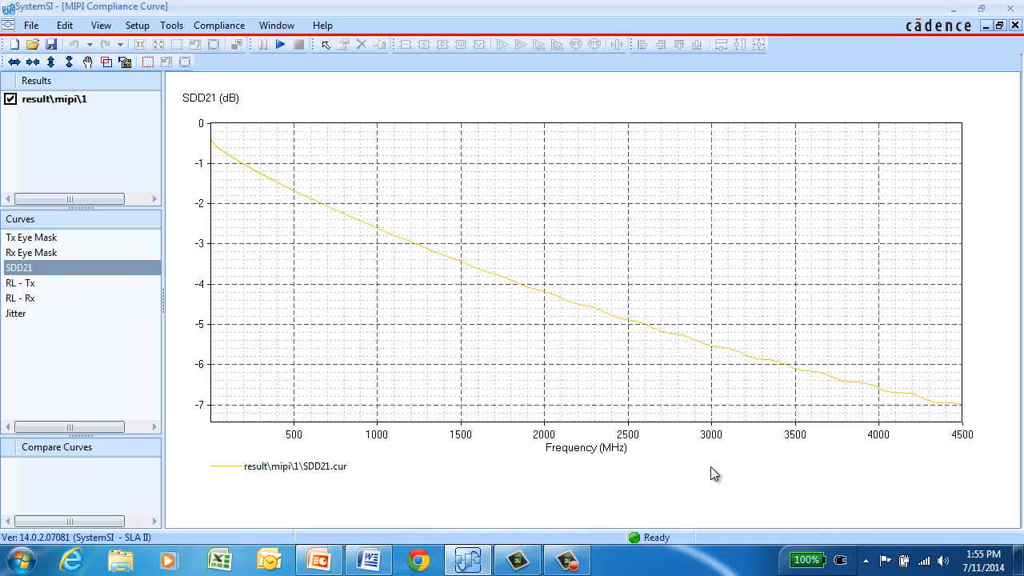
click(985, 24)
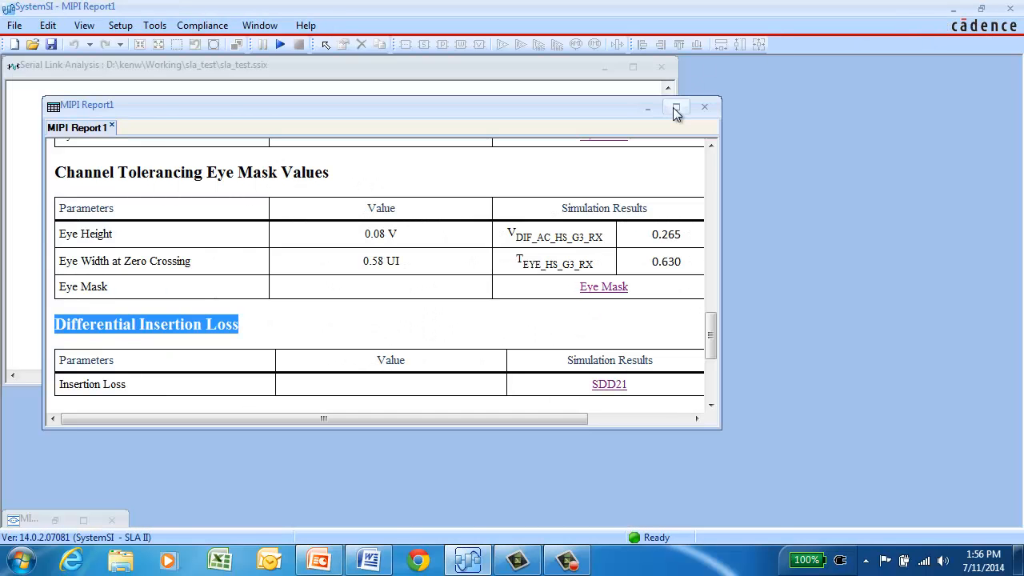
click(676, 107)
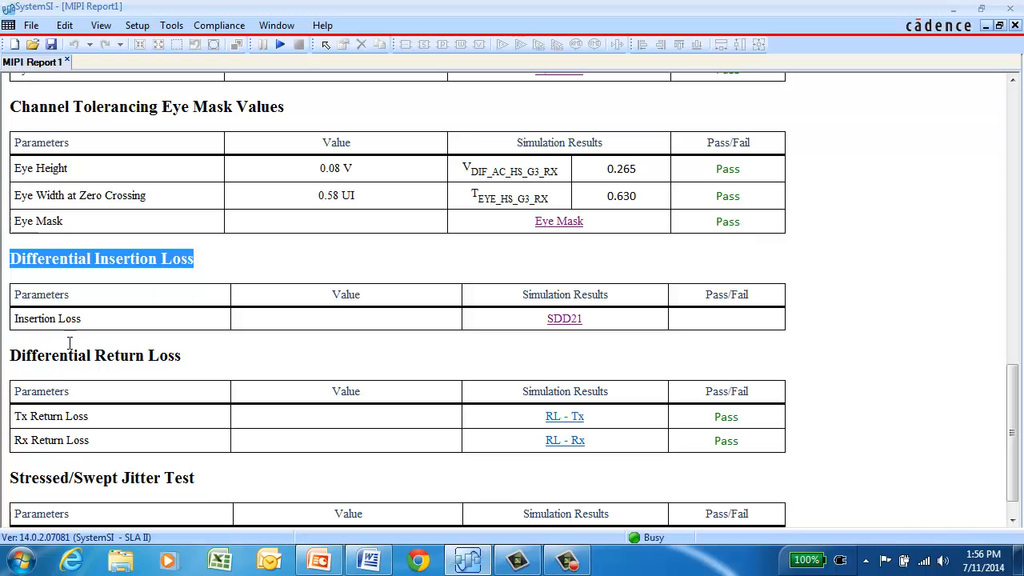
View the Tx and Rx curves of the Differential Return Loss section, as well as the Jitter curve
drag(10, 356, 192, 362)
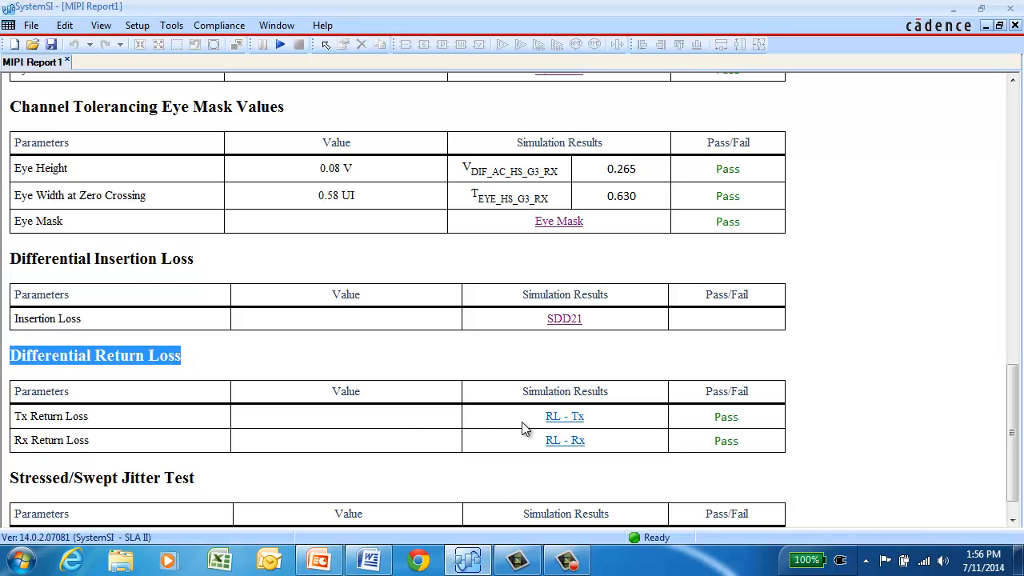
click(555, 422)
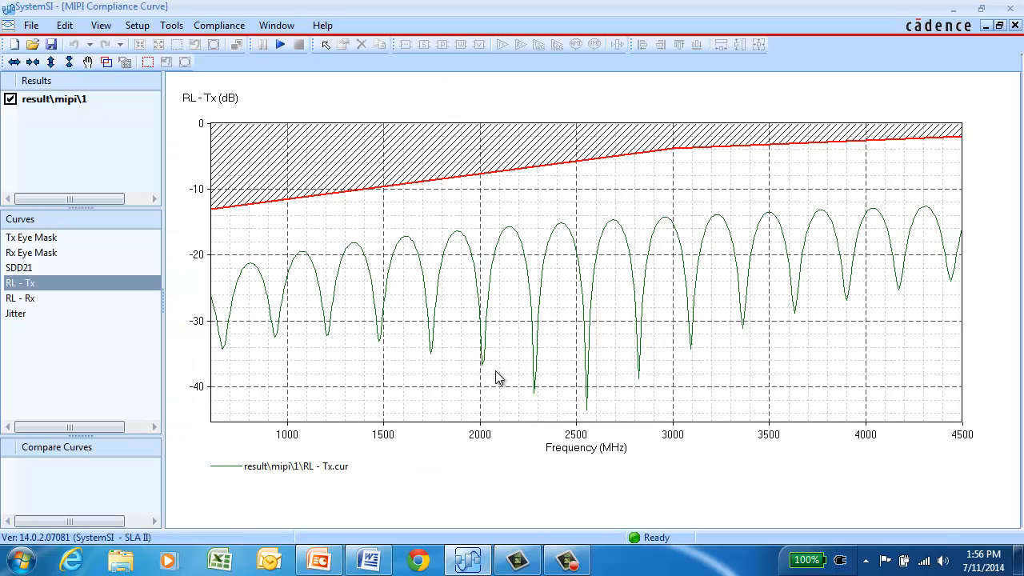
click(20, 303)
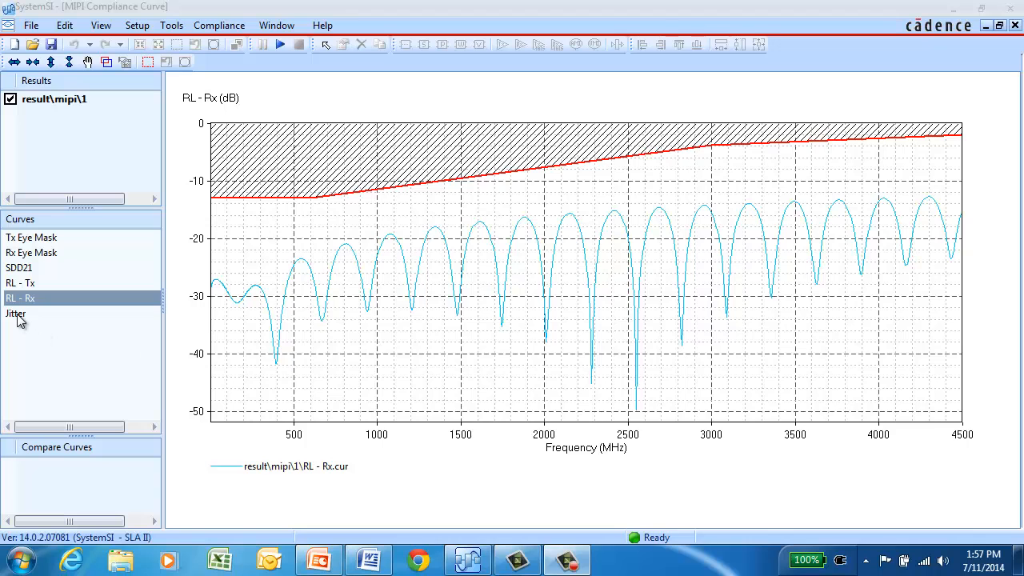
click(19, 318)
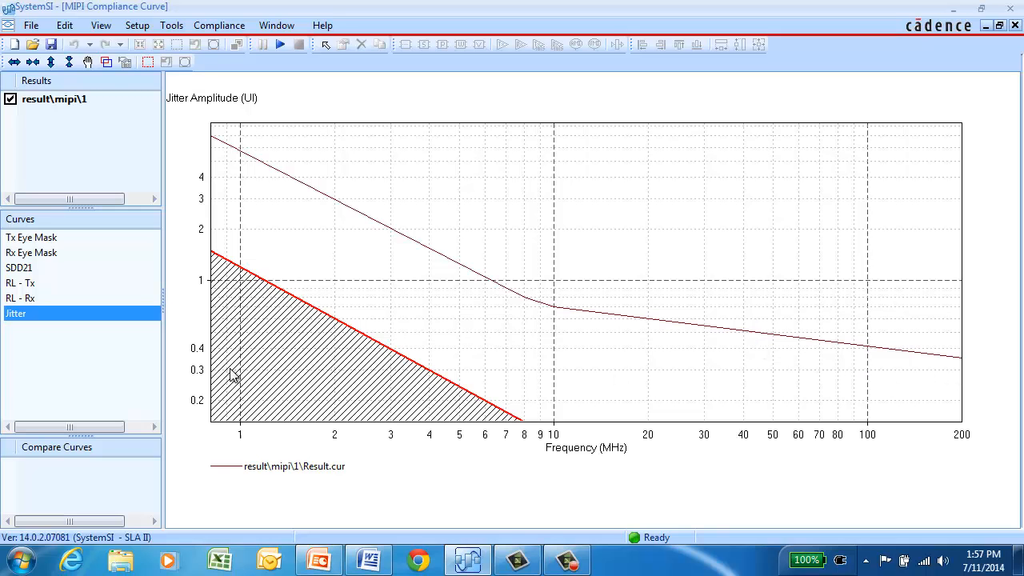
Show the MIPI Compliance workflow again and start exporting the compliance results as an HTML file in the ComplianceReport folder
click(101, 25)
mouse_move(120, 58)
click(192, 60)
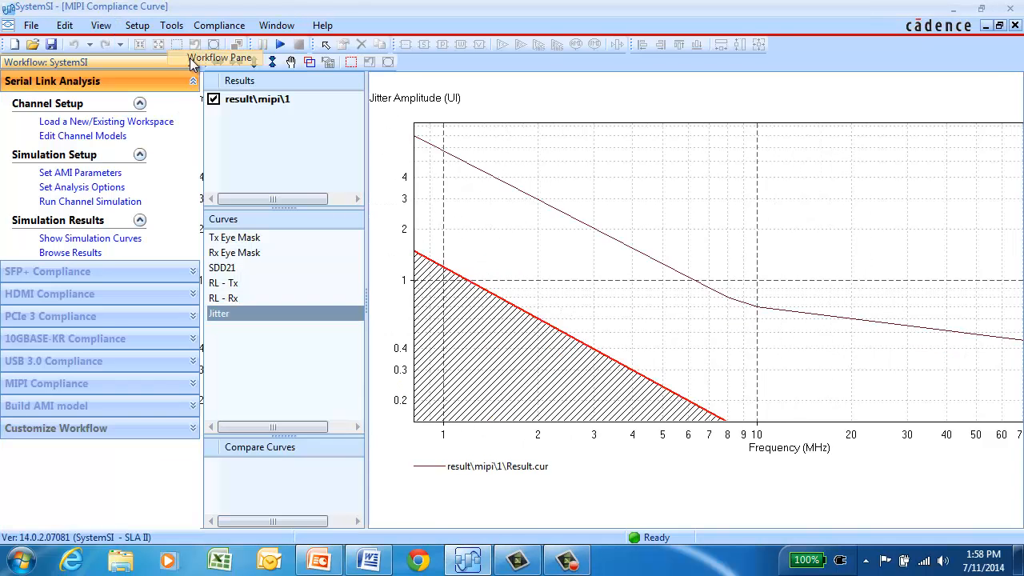
click(54, 384)
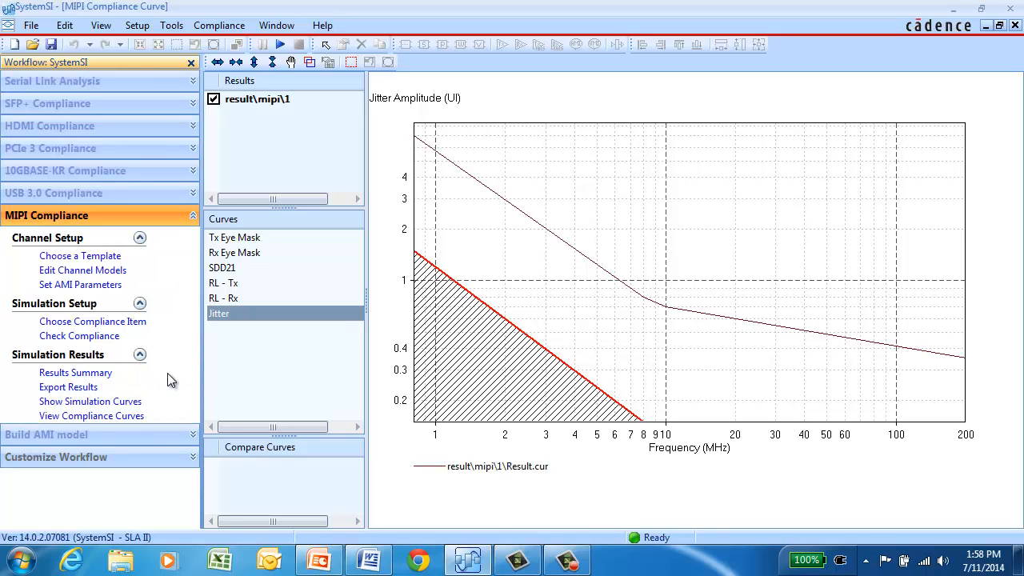
click(66, 391)
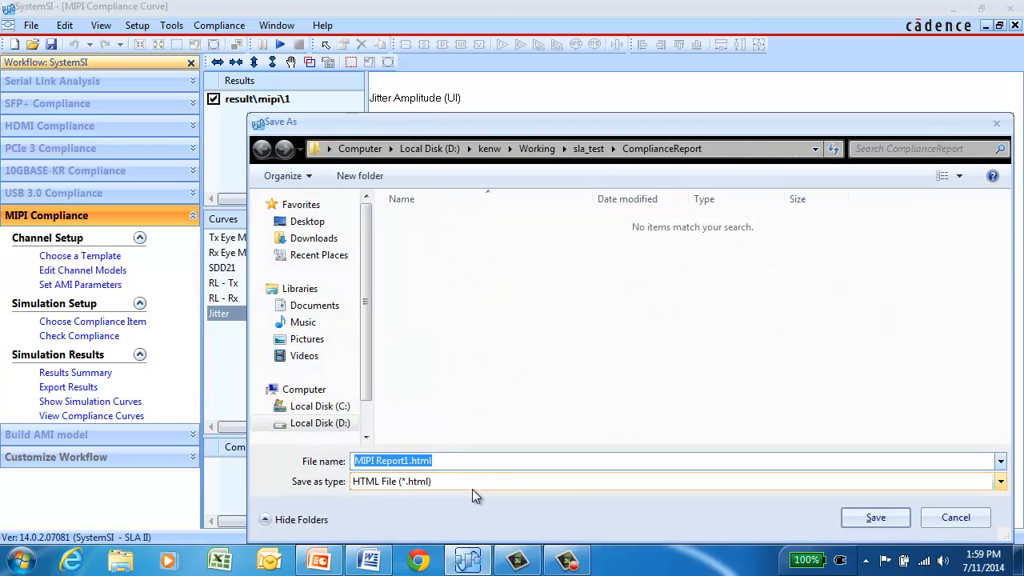